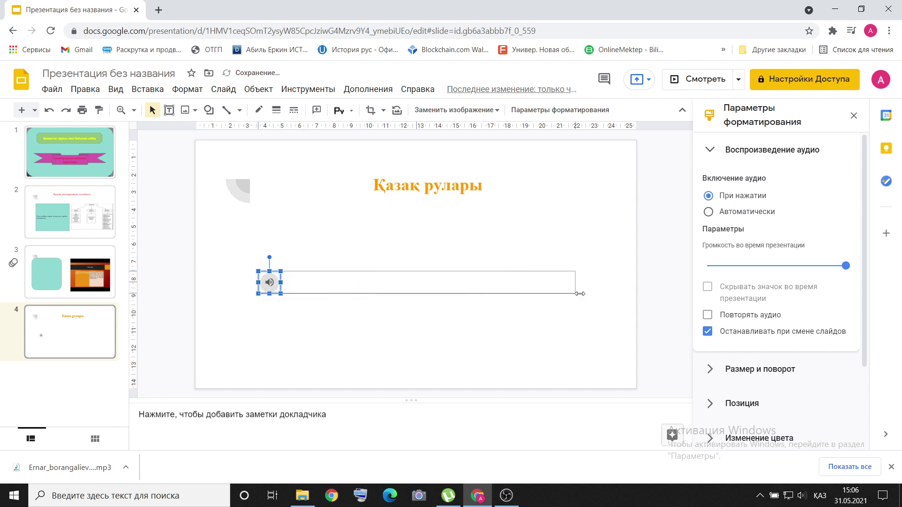
- Stretch the audio icon into a wide bar, position it just below the Қазақ рулары title, and preview the audio
left_click_drag(406, 275, 405, 222)
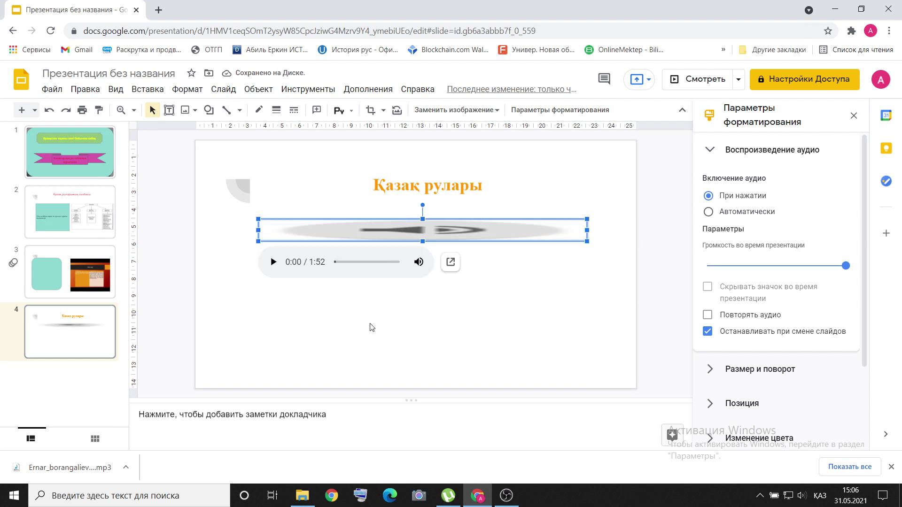
left_click_drag(257, 230, 249, 231)
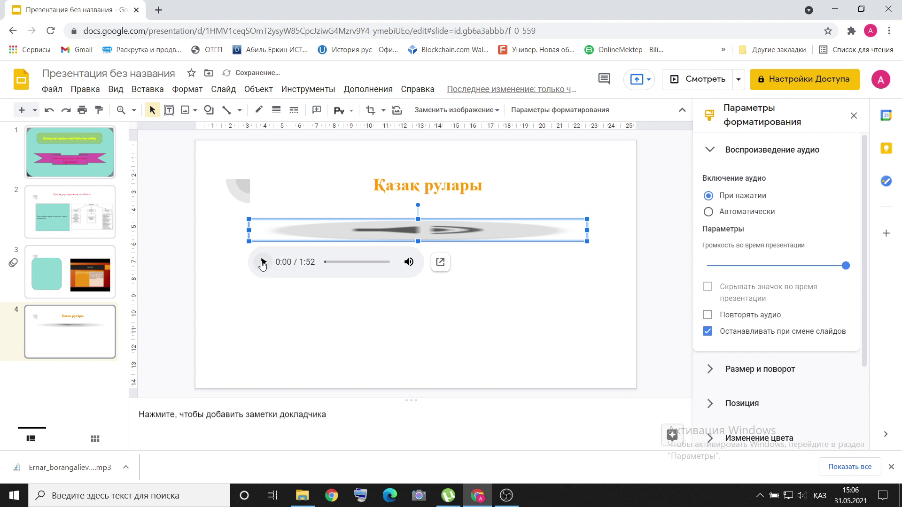
left_click(263, 262)
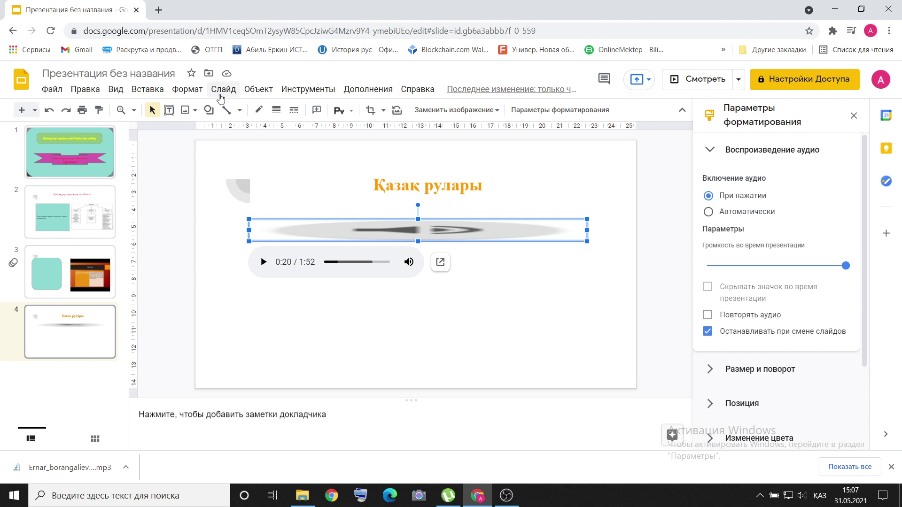
- Add a new slide 5 and delete its title placeholder and both text placeholders
left_click(221, 92)
left_click(229, 109)
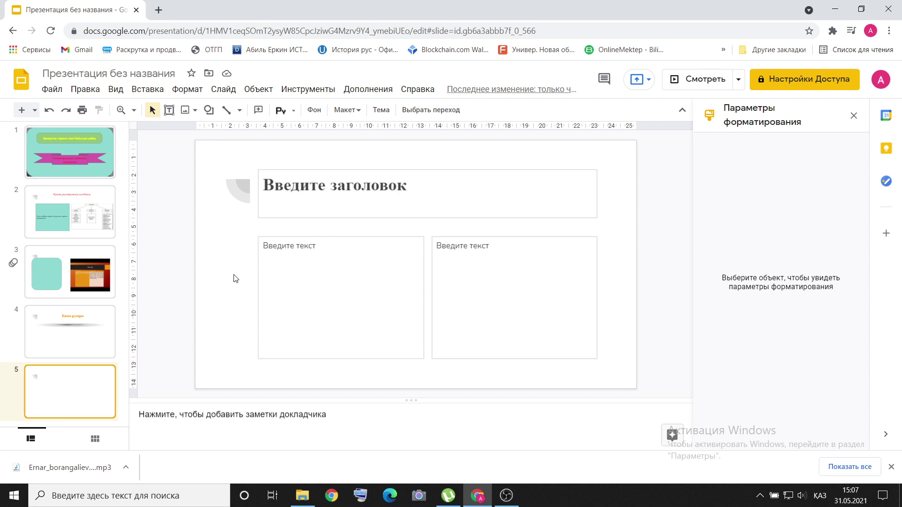
left_click(344, 198)
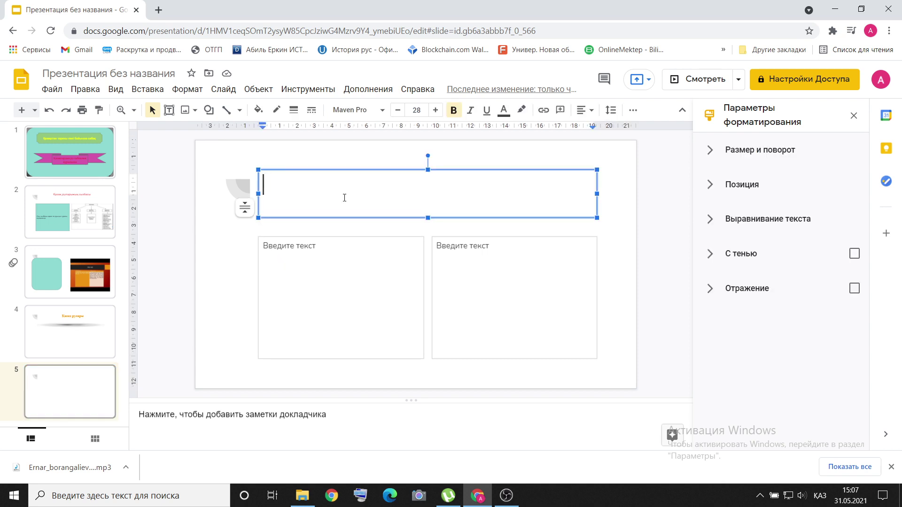
left_click(361, 170)
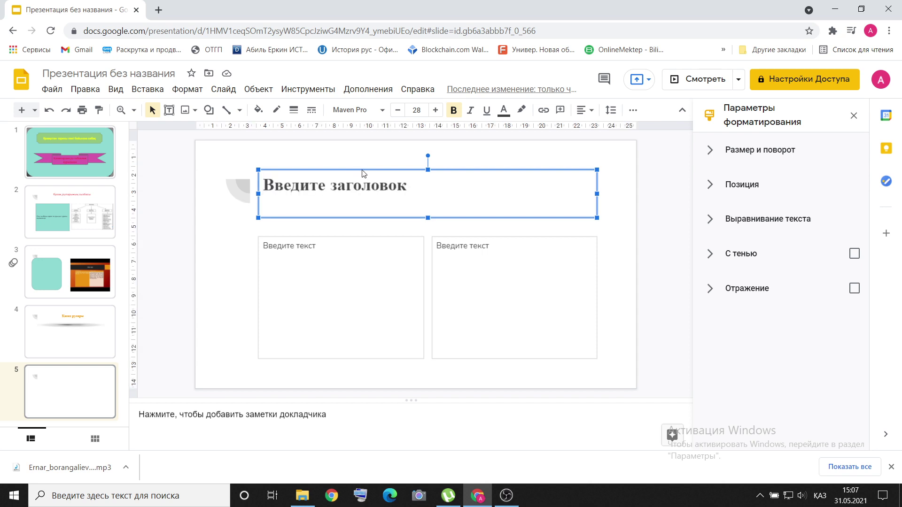
key("Delete")
left_click(313, 267)
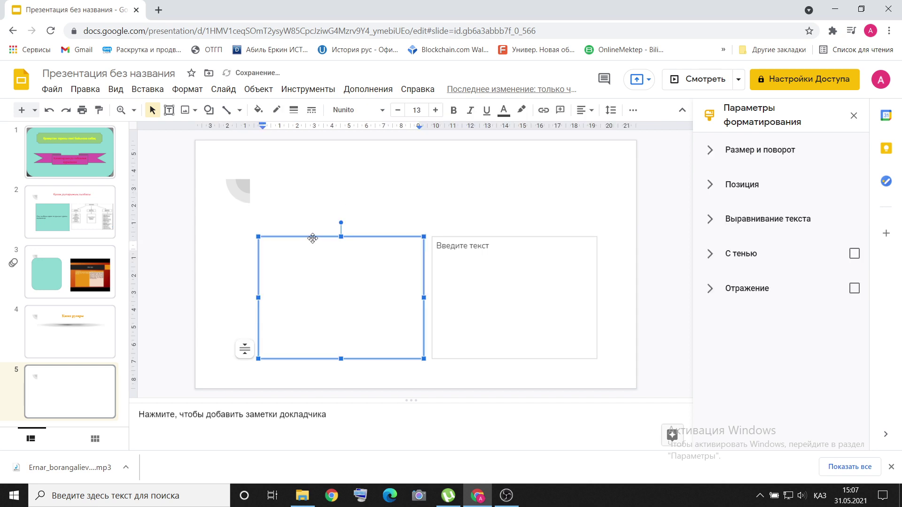
left_click(312, 238)
key("Delete")
left_click(469, 252)
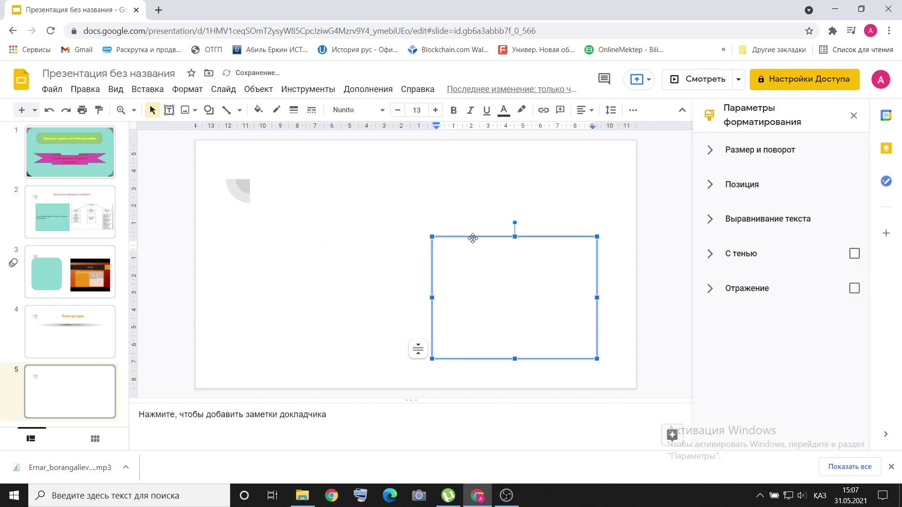
left_click(473, 238)
key("Delete")
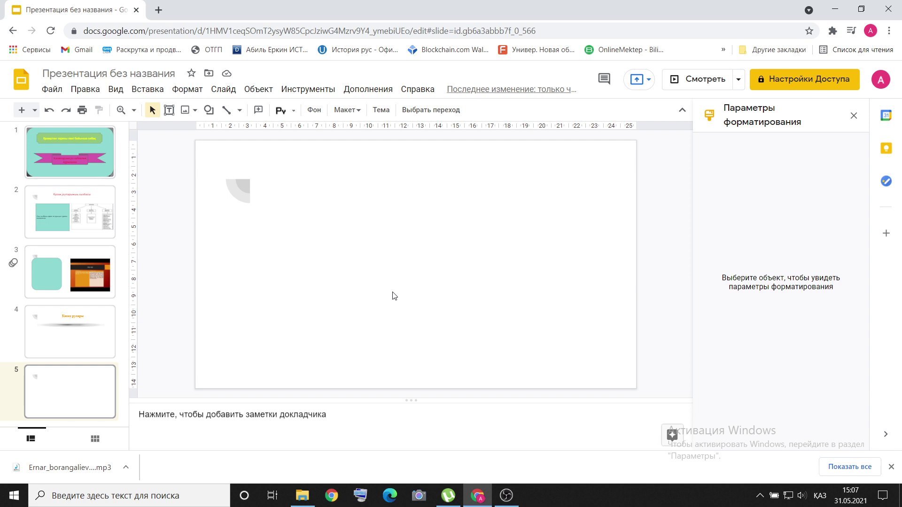
- Open wordwall.net/ru/create/picktemplate in a new browser tab
left_click(160, 10)
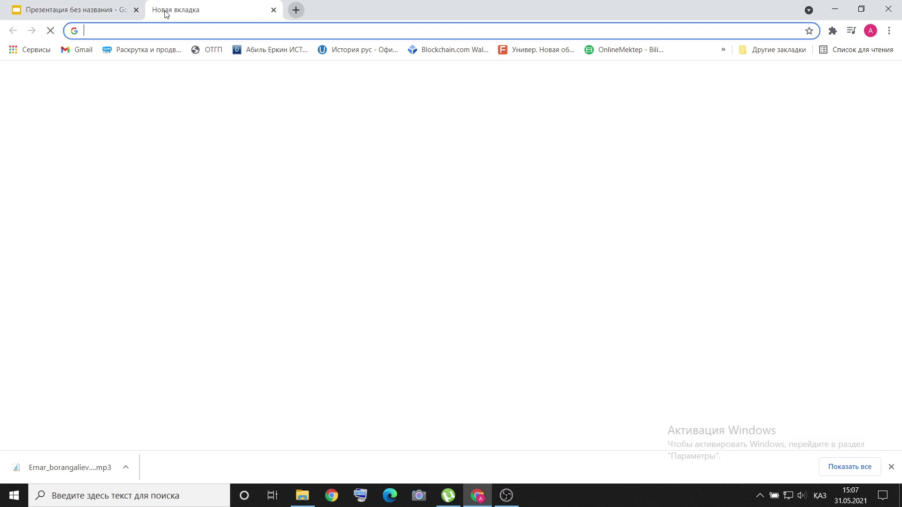
left_click(204, 33)
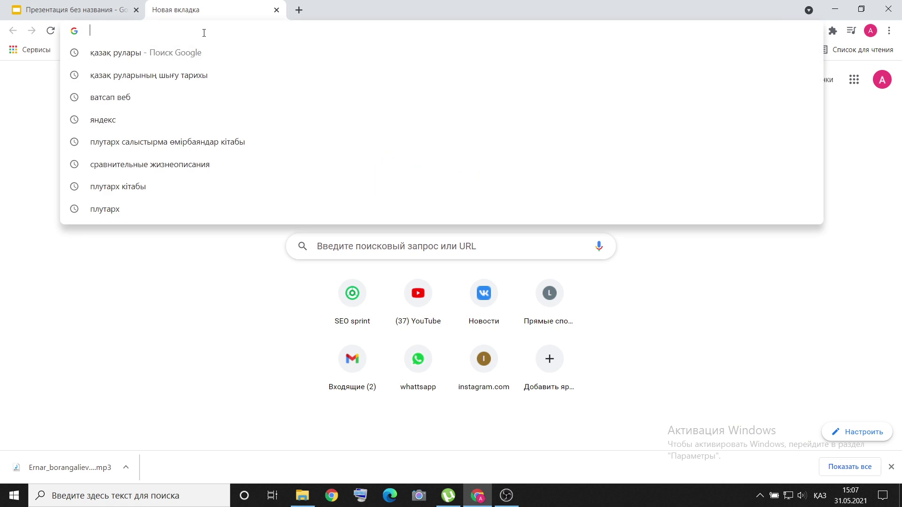
key("alt+shift")
type("wor")
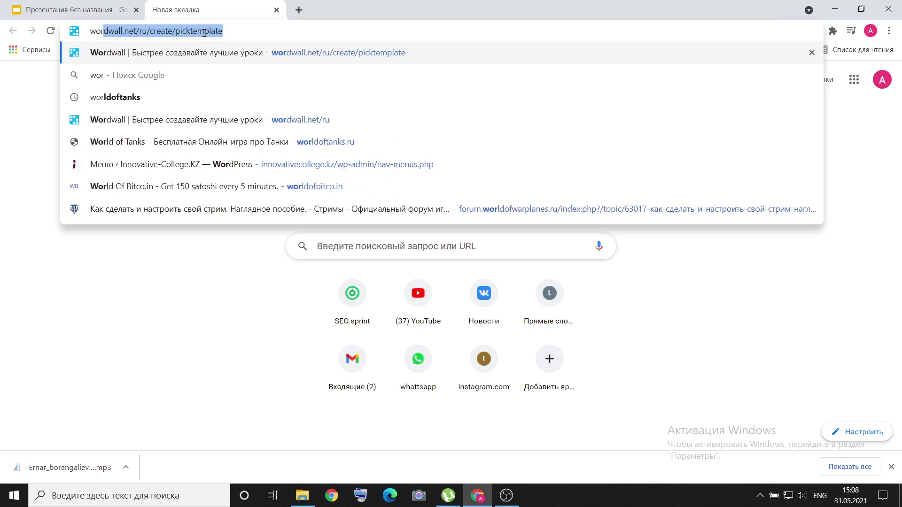
type("d")
key("Return")
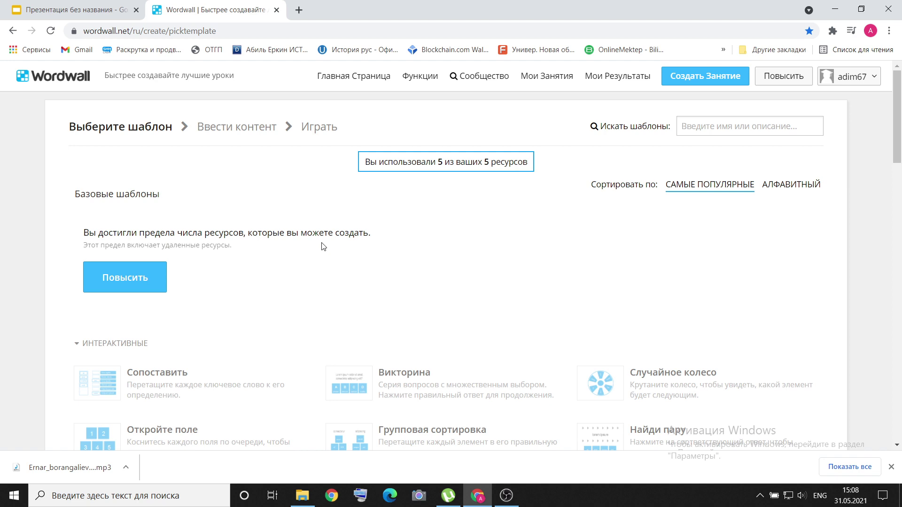
- Go to the Wordwall home page and open the Сопоставить template's examples
left_click(350, 82)
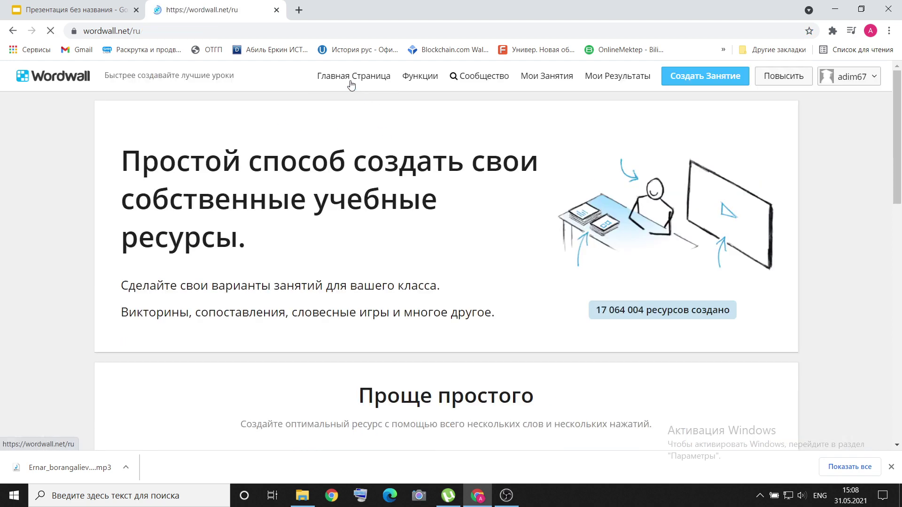
scroll(300, 201, "down", 9)
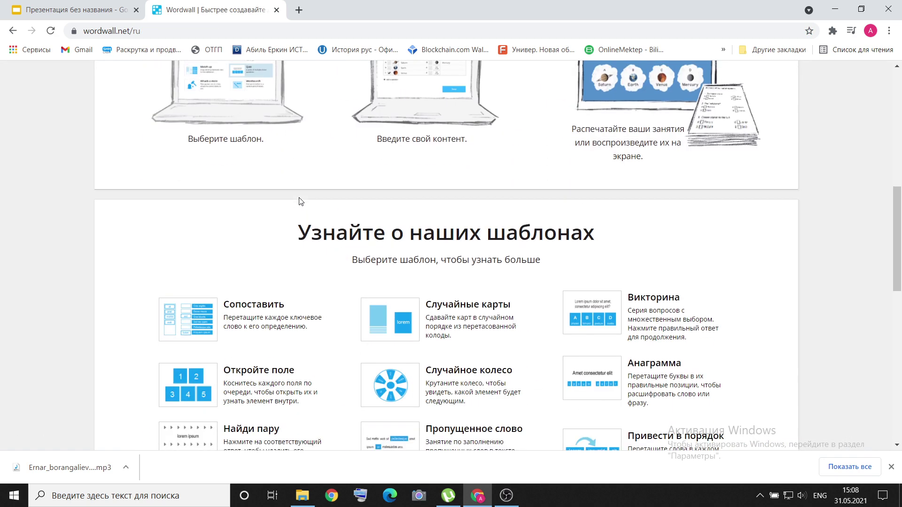
scroll(301, 201, "down", 1)
left_click(258, 276)
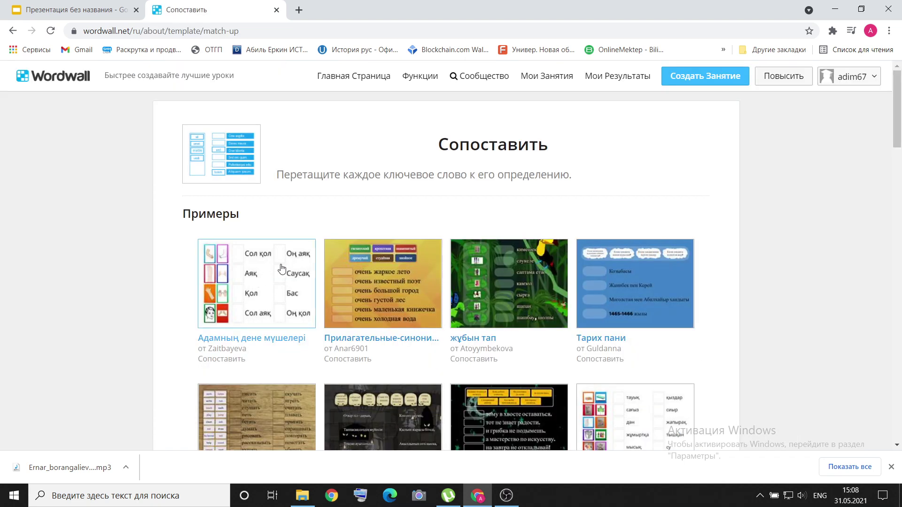
- Start the жұбын тап example activity and place one picture in the slot beside кимешек
scroll(331, 263, "down", 2)
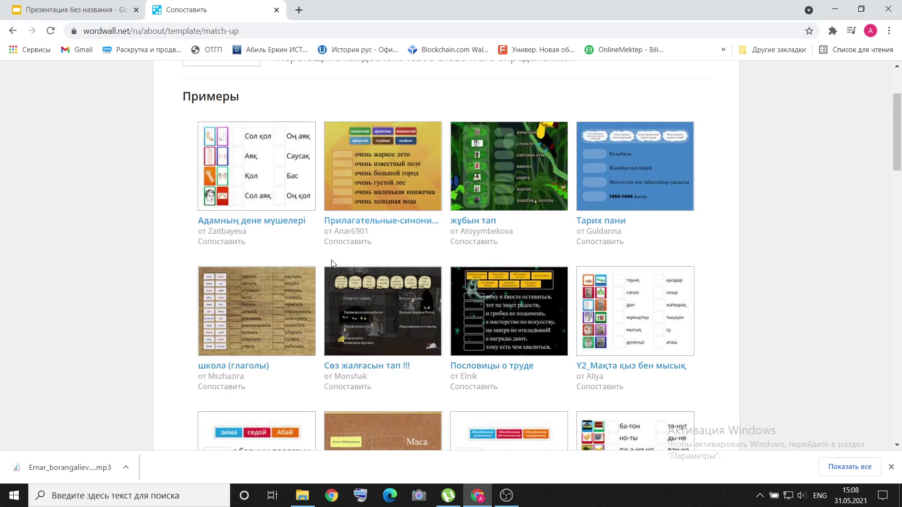
left_click(504, 186)
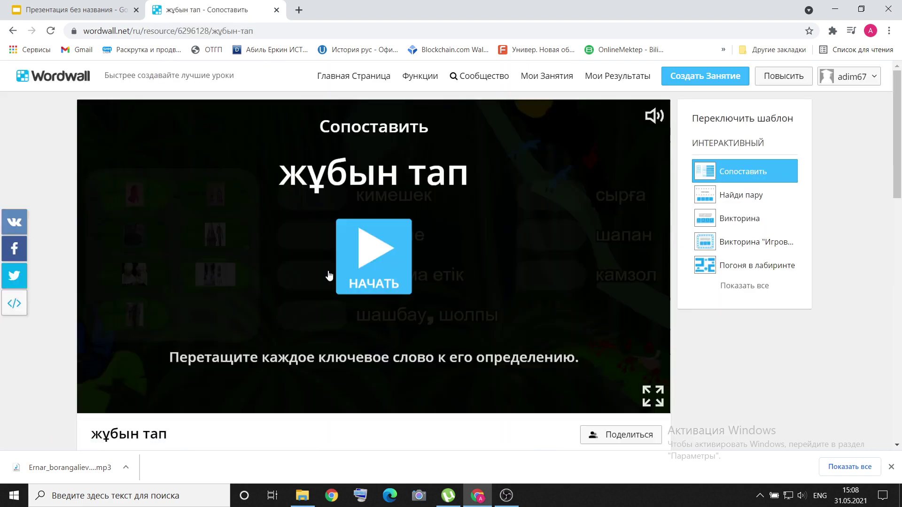
left_click(375, 257)
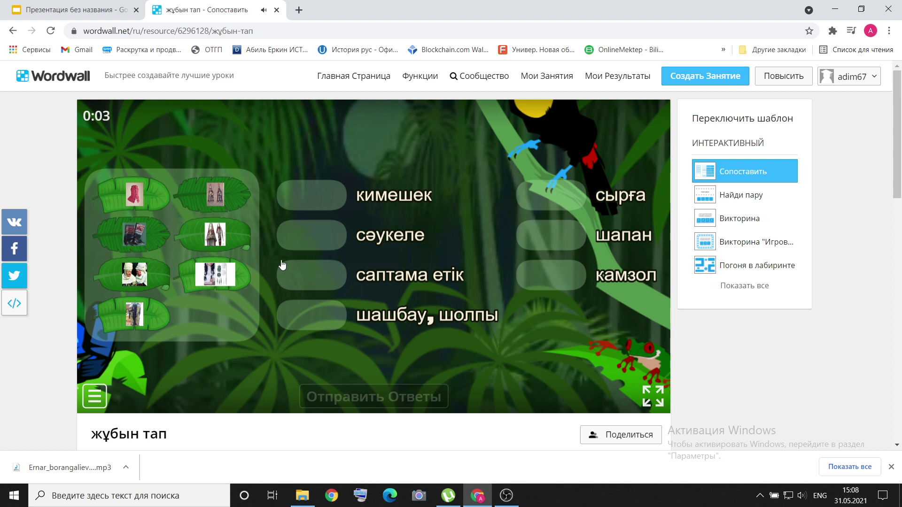
left_click_drag(224, 233, 313, 195)
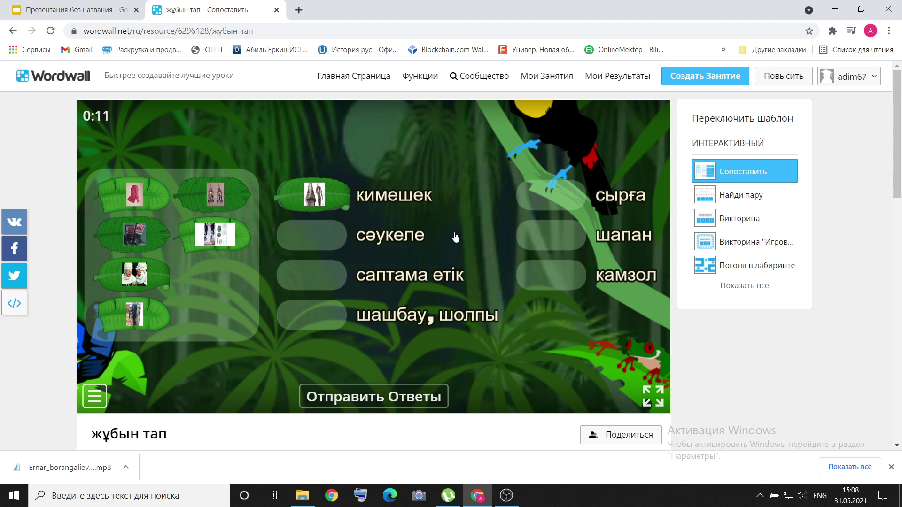
- Copy the web address of the жұбын тап activity and return to the presentation
left_click(287, 31)
right_click(285, 32)
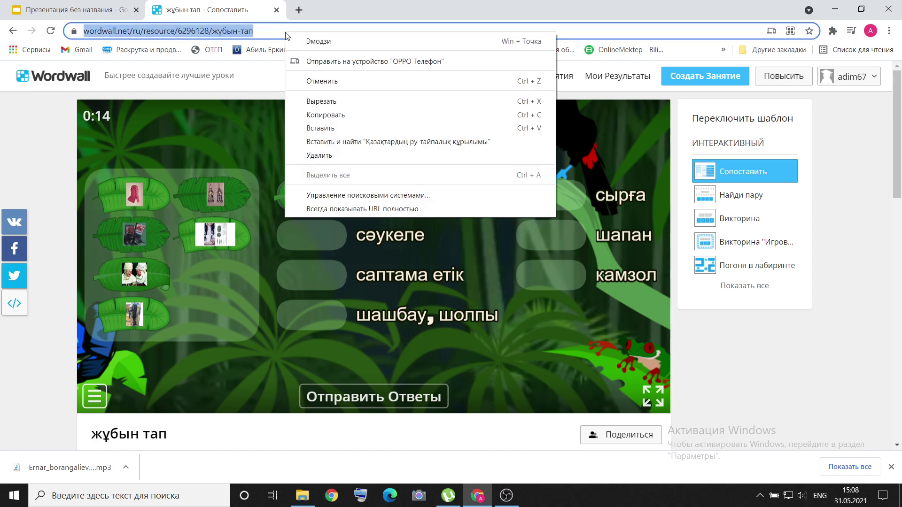
left_click(322, 114)
left_click(75, 10)
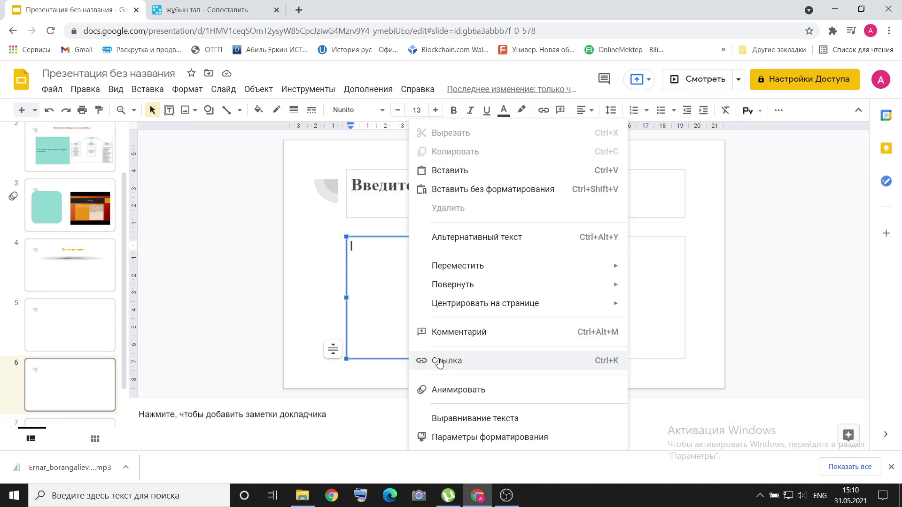
- Insert a link to the copied activity address in slide 6's first text placeholder, with the display text "Jqsy5f 0fnscsg c9hf0nfhls4 ;fef,sy iti"
left_click(439, 362)
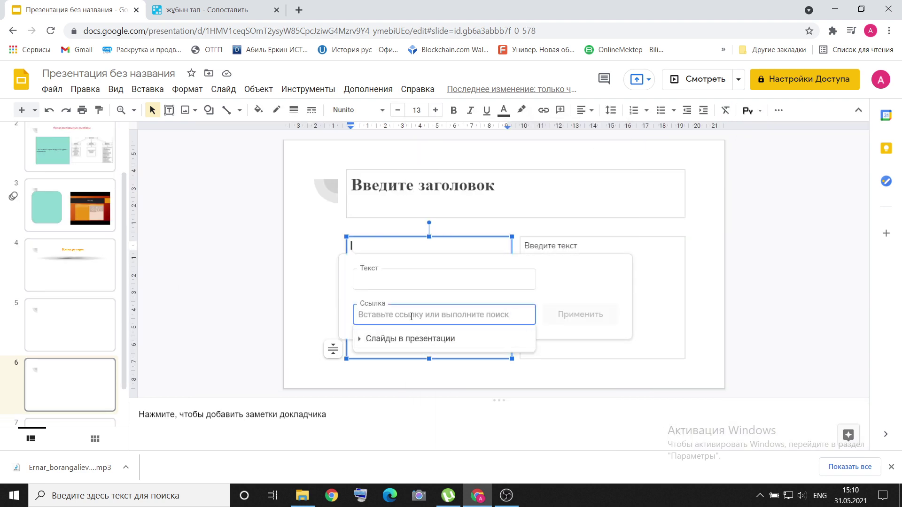
left_click(402, 279)
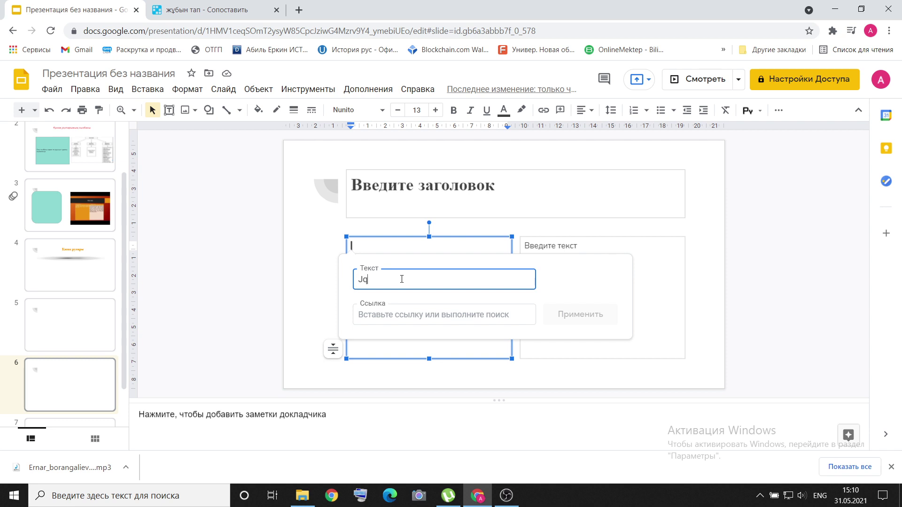
type("fnscsg c9hf0nfhls4 ;fef")
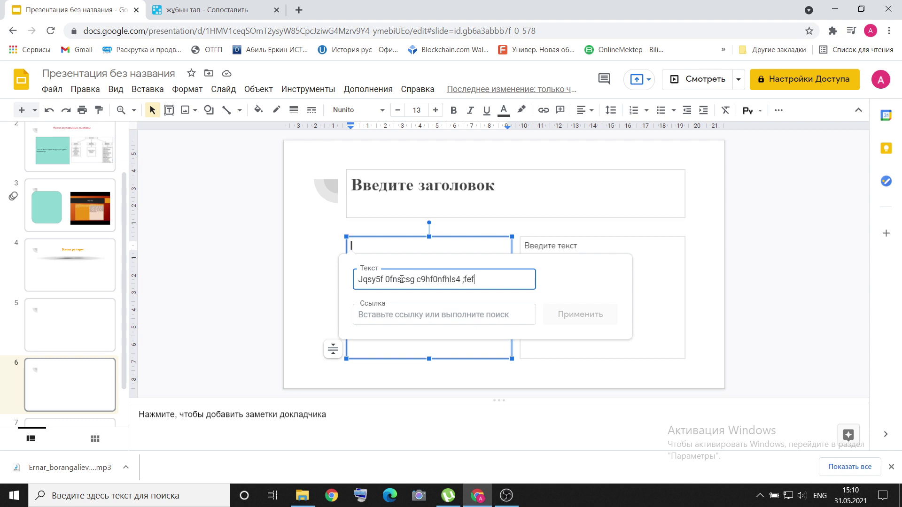
type(",sy iti")
left_click(384, 308)
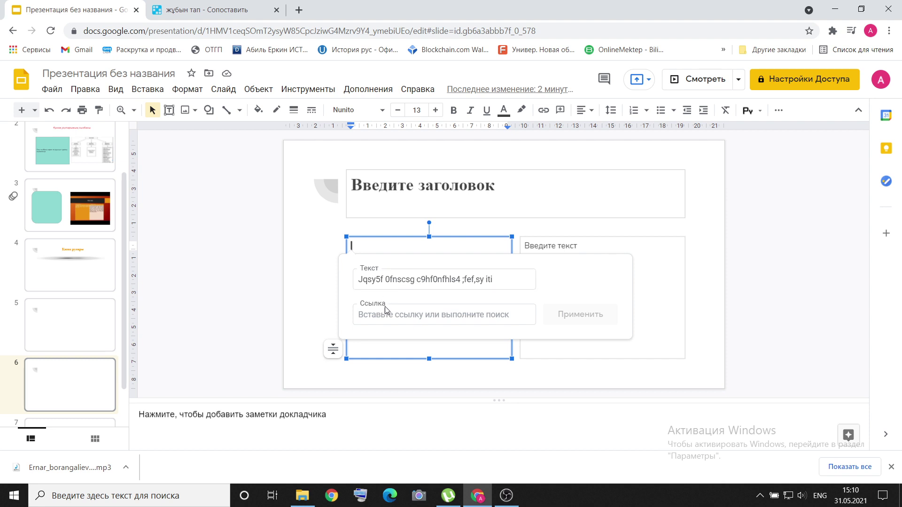
left_click(417, 314)
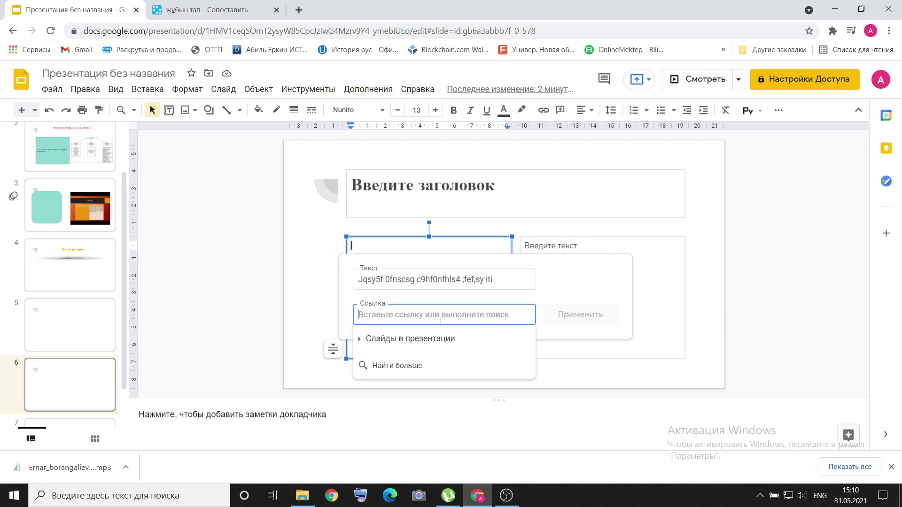
right_click(441, 322)
left_click(486, 230)
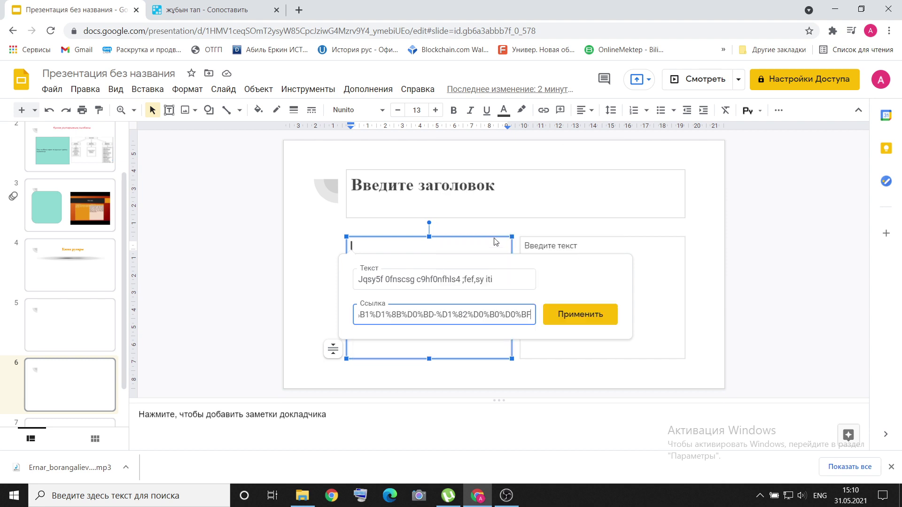
left_click(593, 315)
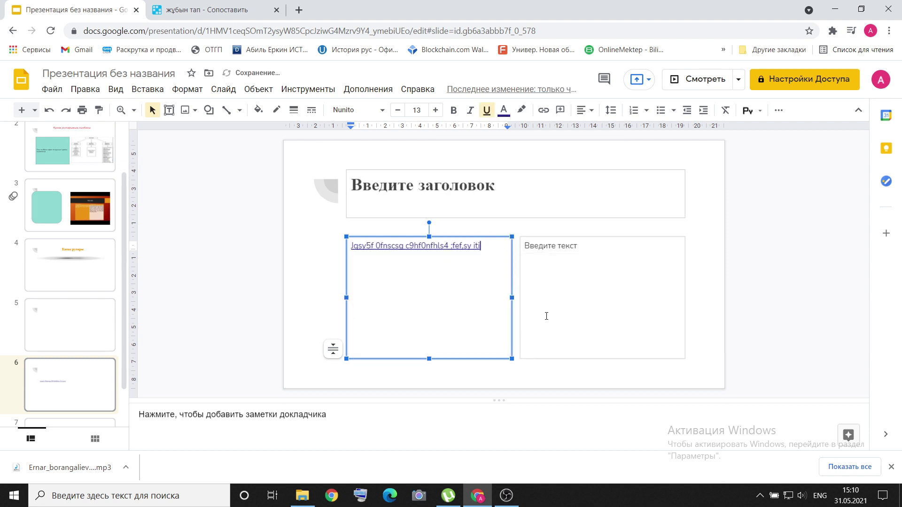
- Delete the empty second text placeholder and the title placeholder from slide 6
left_click(560, 319)
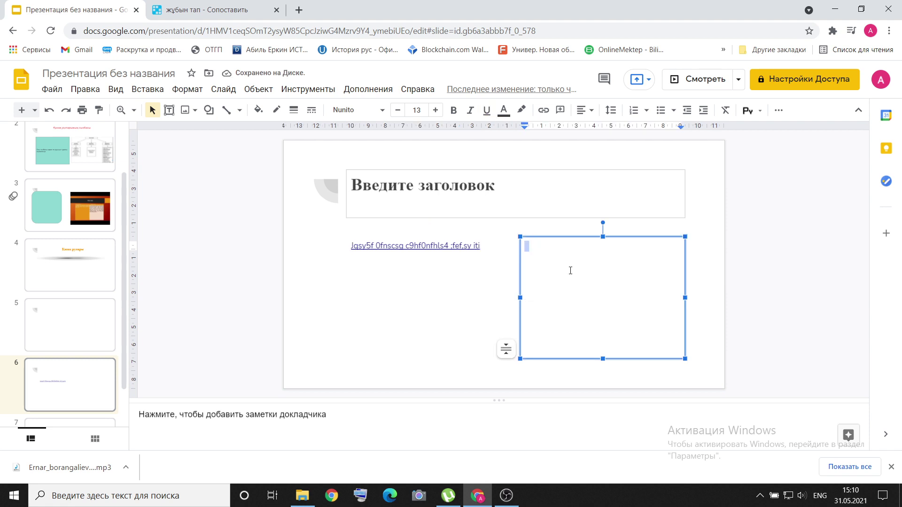
left_click(573, 236)
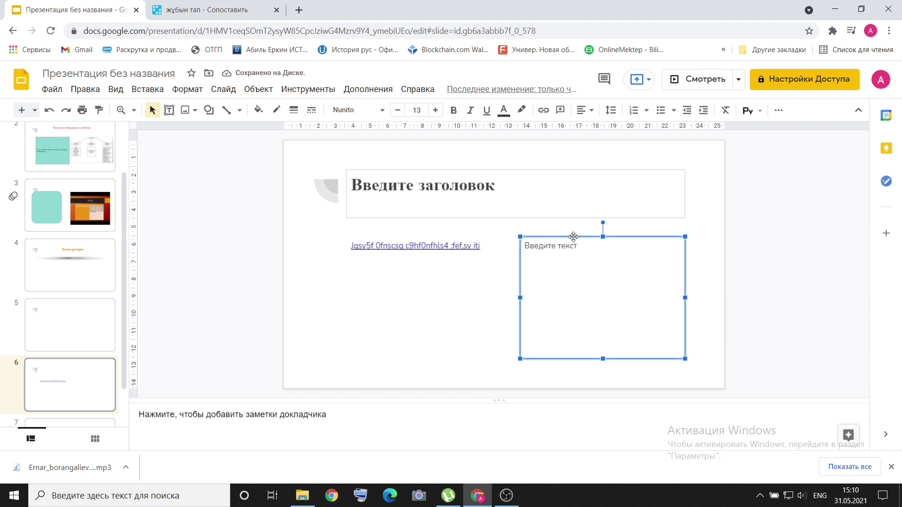
key("Delete")
left_click(489, 175)
left_click(480, 170)
key("Delete")
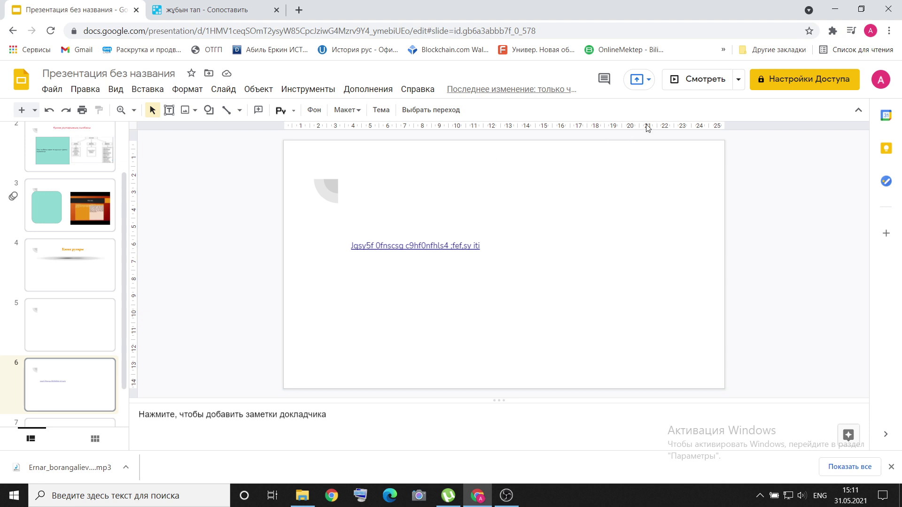
- Present slide 6, test its link to the Wordwall activity, and return to the presentation
left_click(697, 83)
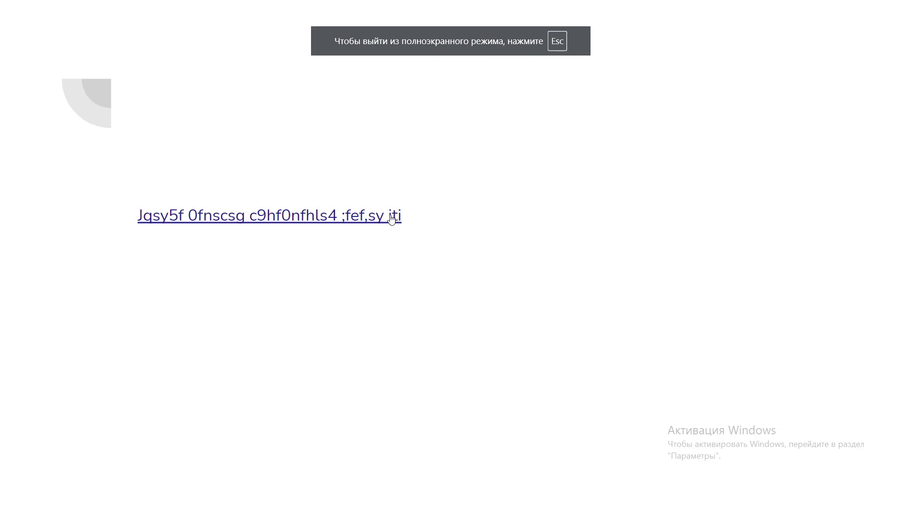
left_click(392, 217)
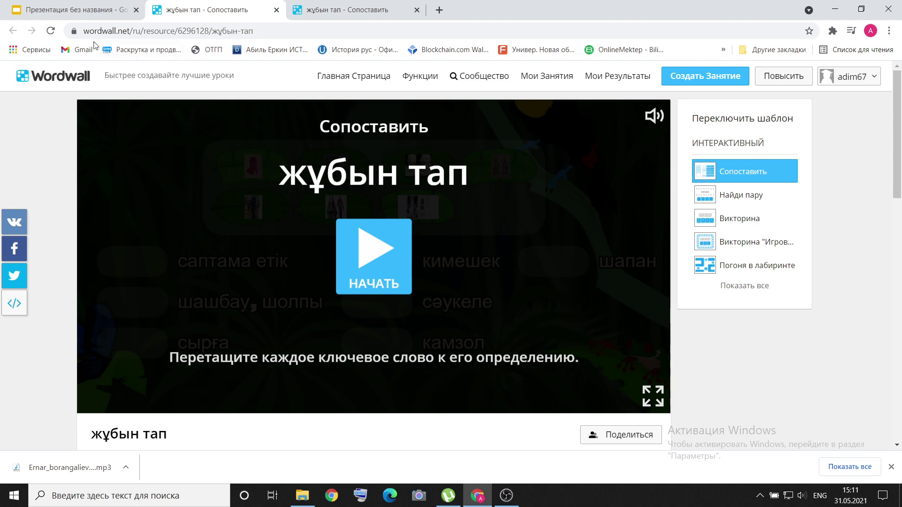
left_click(75, 13)
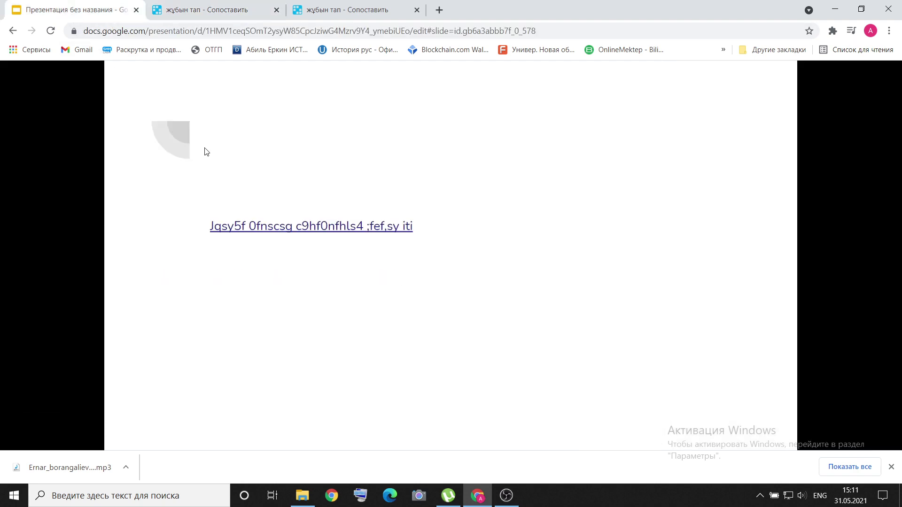
- Leave presentation mode and close the duplicate жұбын тап page
key("Escape")
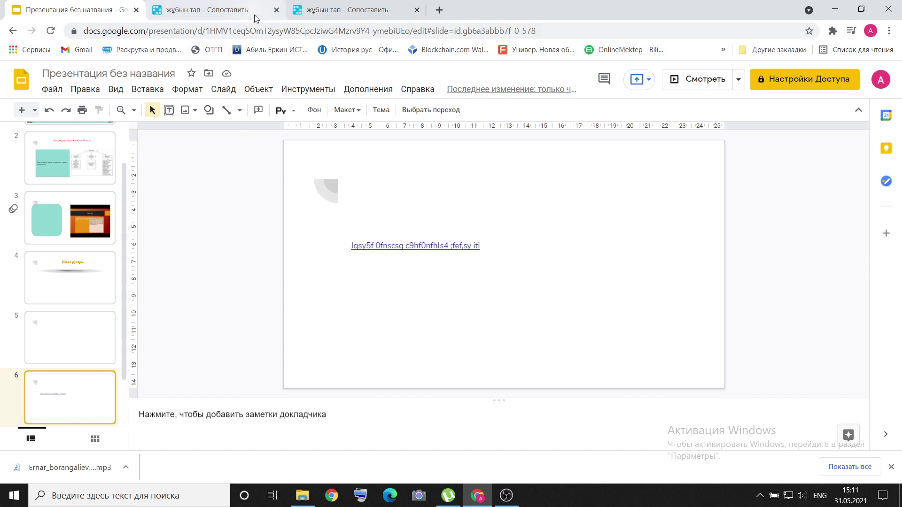
left_click(277, 10)
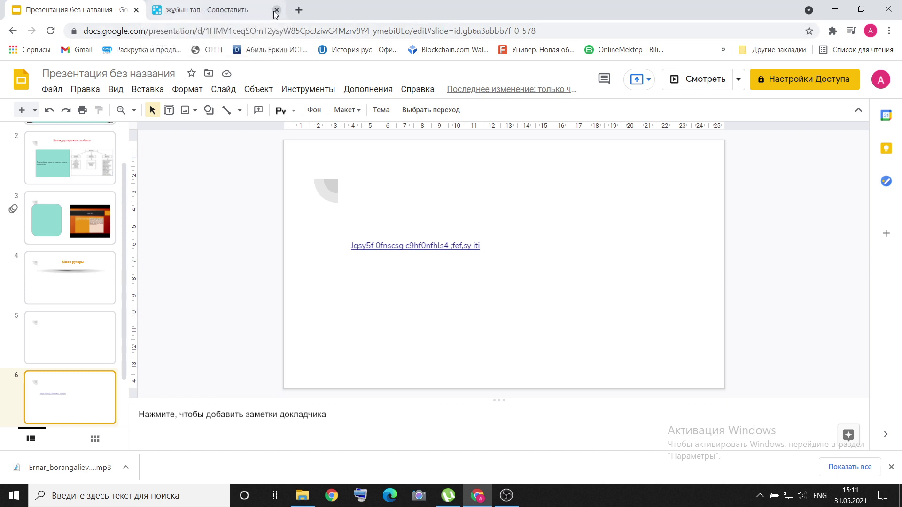
- Search the web for "0fpf0 hekfhs" from the remaining жұбын тап page
left_click(249, 13)
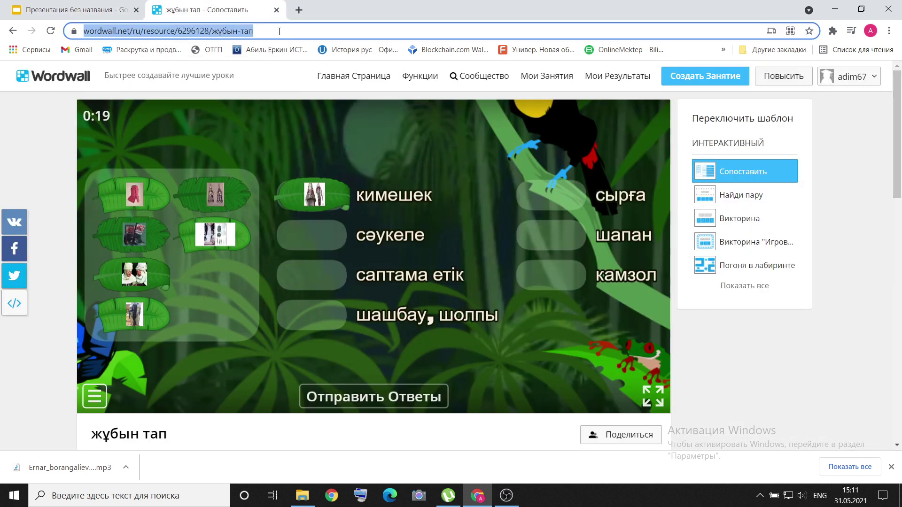
type("0fpf0 h")
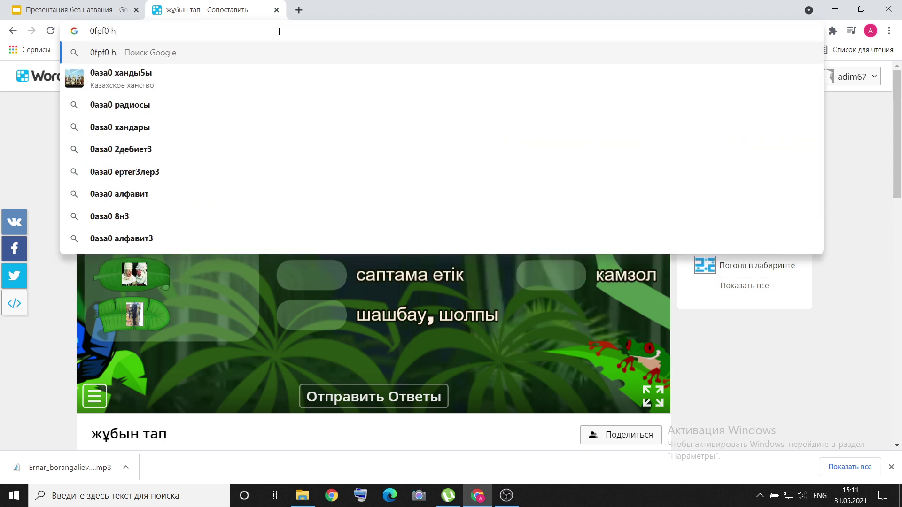
type("ekfhs")
key("Return")
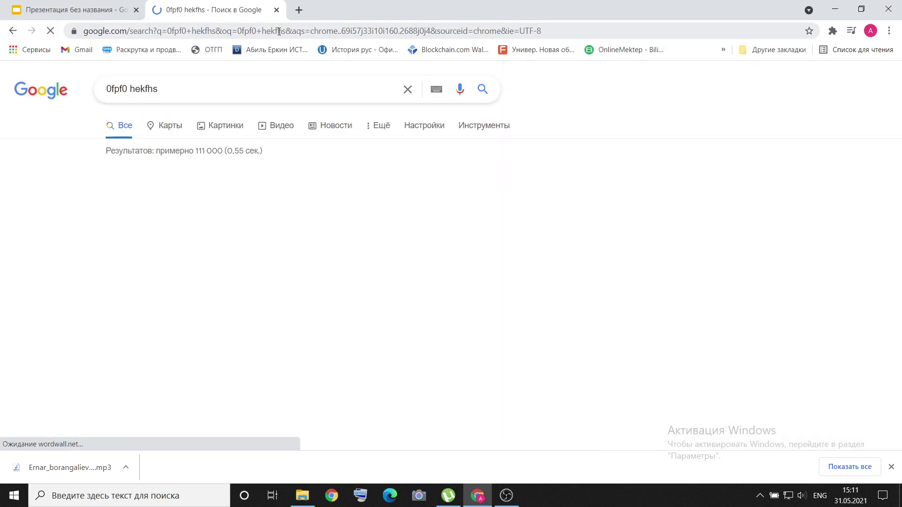
- Browse the search results, check the VK wall post "Руын білу міндет", and return to the results
scroll(487, 260, "down", 3)
scroll(488, 261, "down", 1)
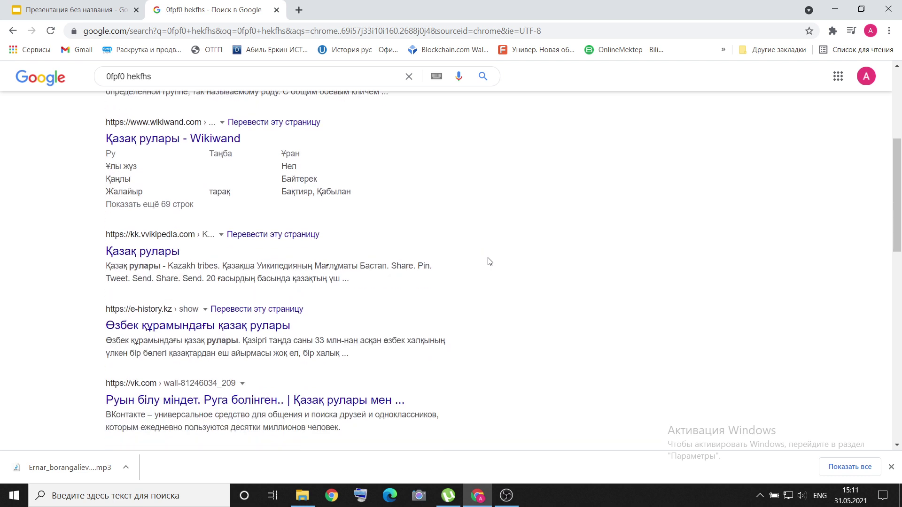
scroll(488, 262, "down", 1)
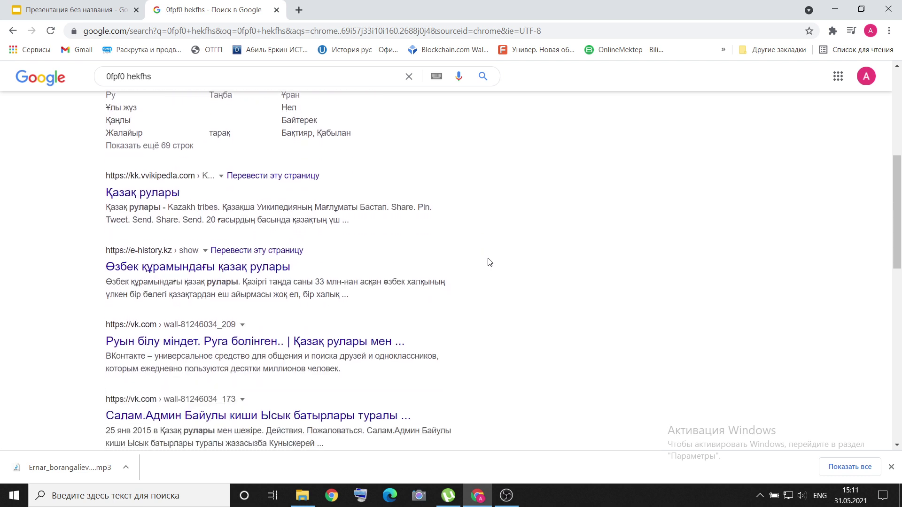
left_click(341, 349)
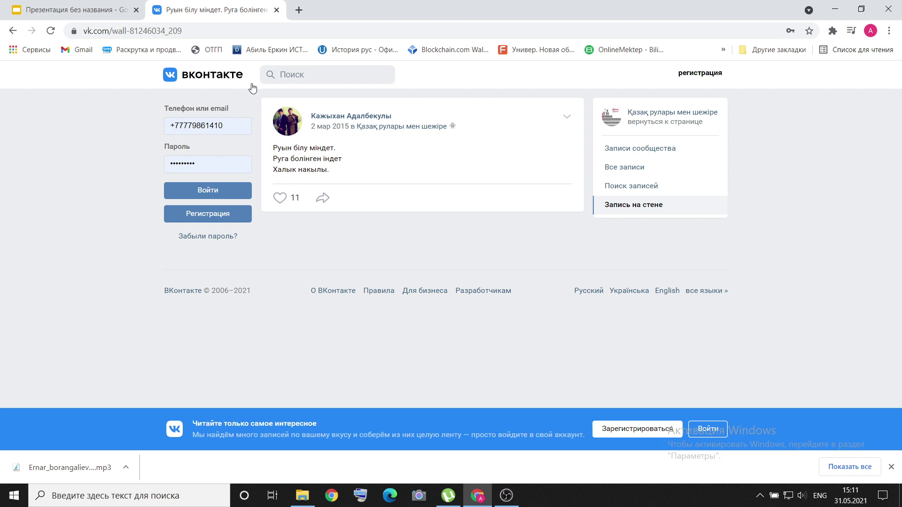
left_click(13, 30)
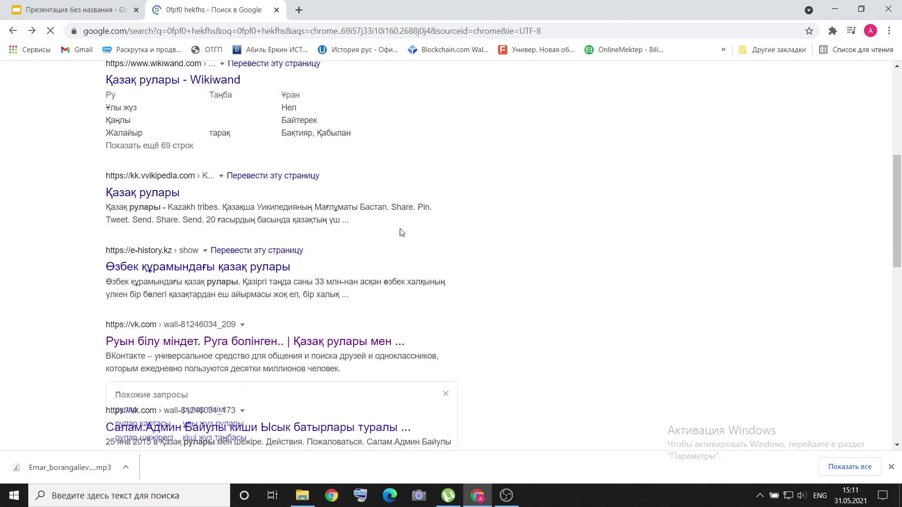
- Look through the remaining results, check the Қазақ рулары article on kk.vvikipedla.com, and return to the results
scroll(402, 232, "down", 3)
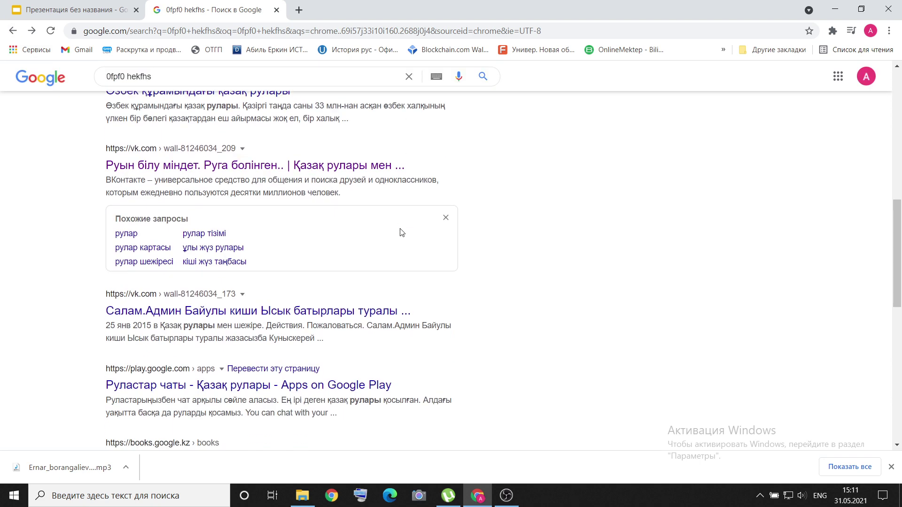
scroll(402, 233, "down", 1)
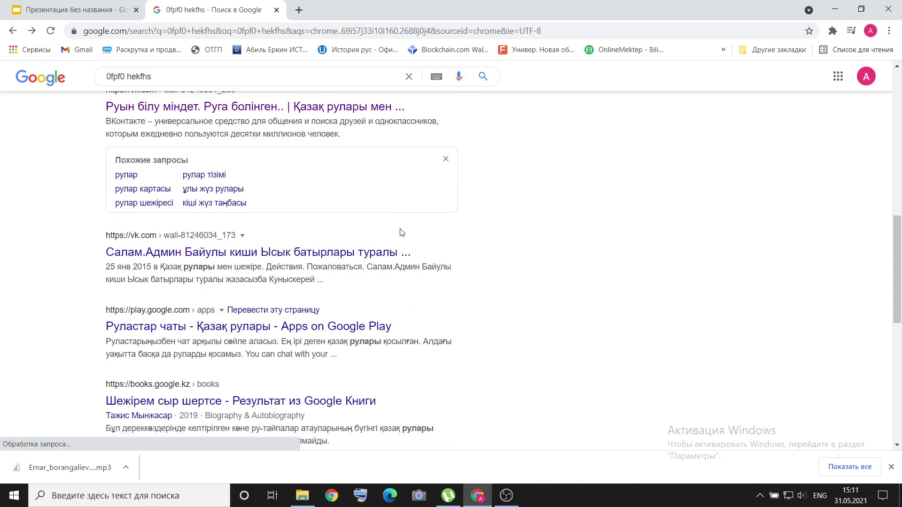
scroll(402, 233, "down", 2)
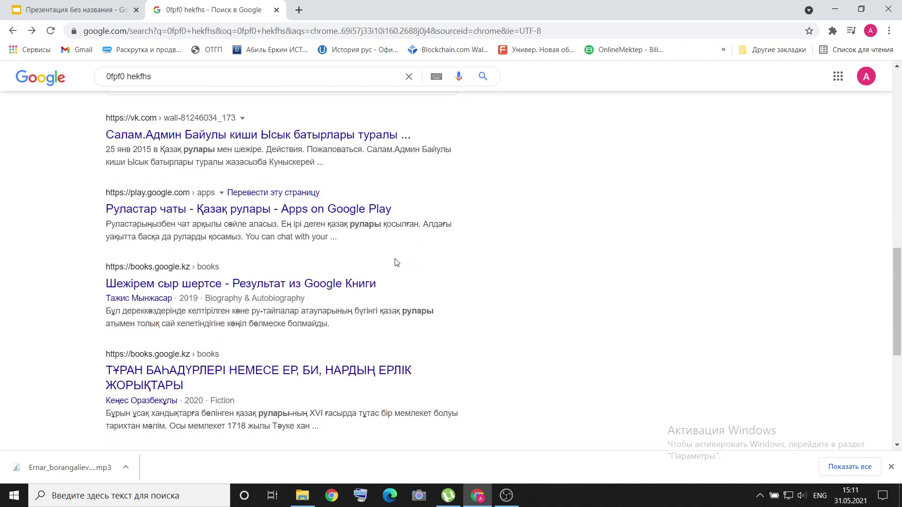
scroll(419, 289, "down", 1)
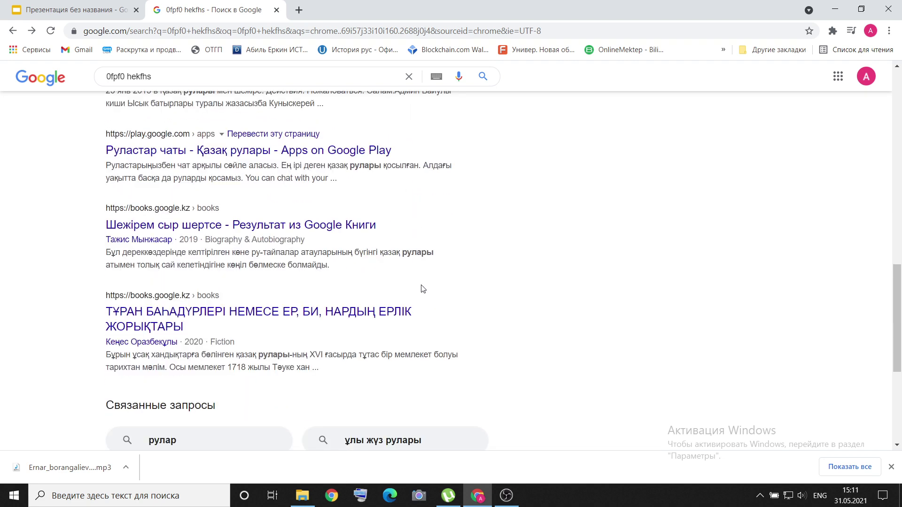
scroll(422, 289, "up", 4)
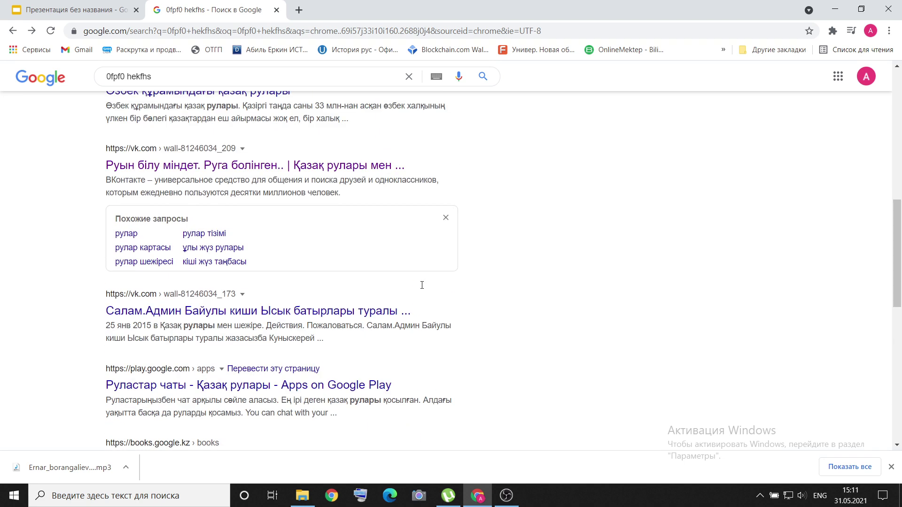
scroll(422, 288, "up", 1)
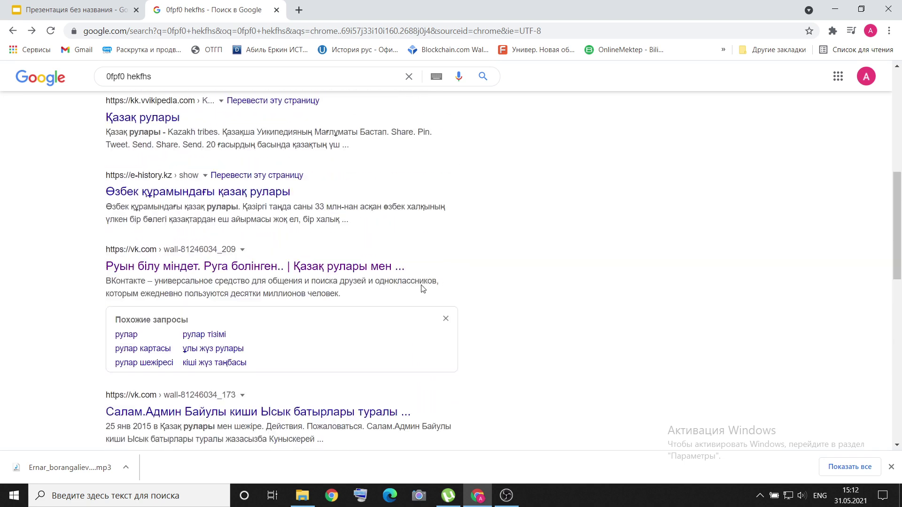
left_click(164, 136)
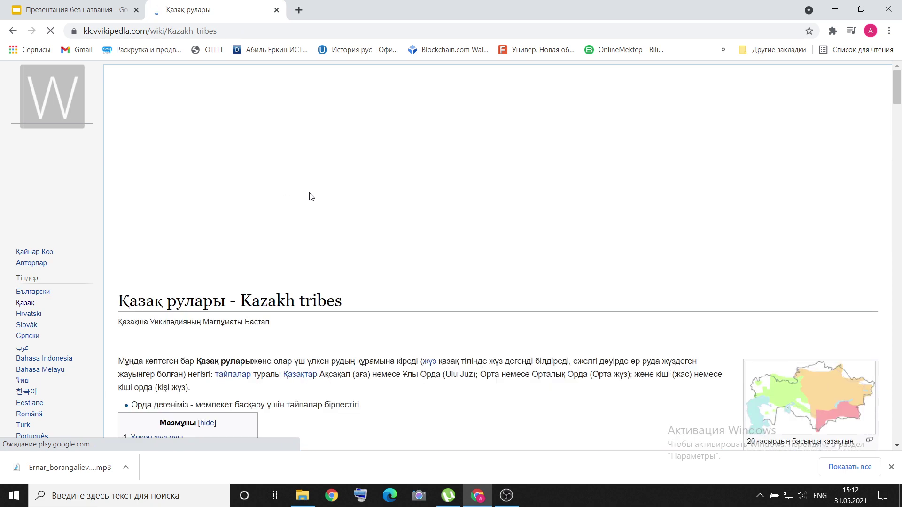
left_click(11, 31)
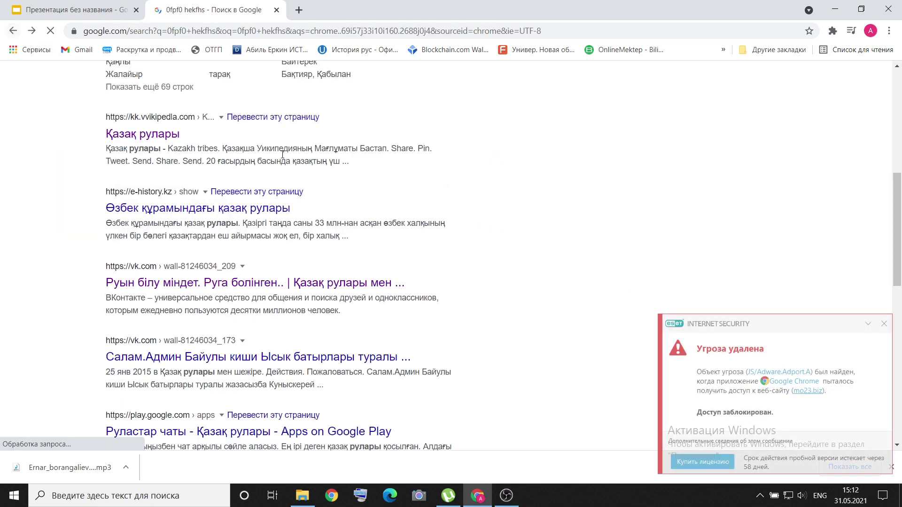
- Open the e-history.kz article "Өзбек құрамындағы қазақ рулары", copy its web address, and return to the presentation
scroll(414, 184, "down", 1)
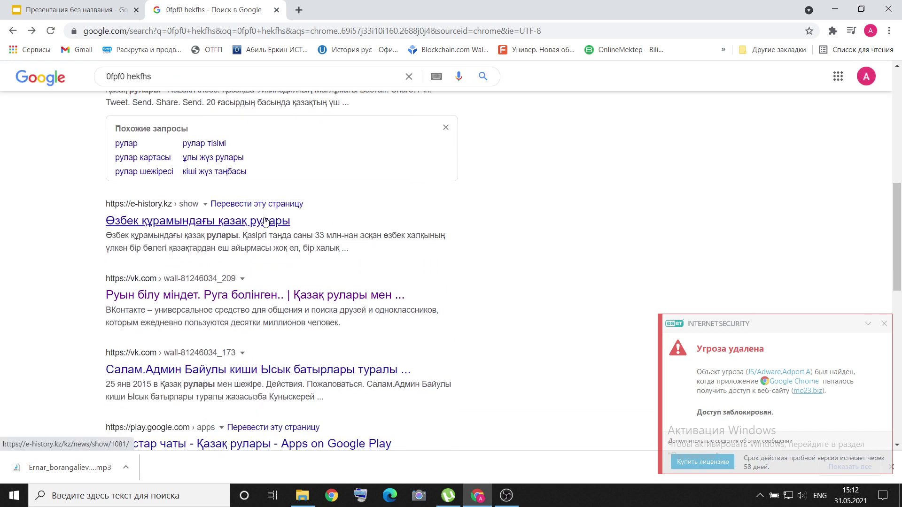
left_click(265, 221)
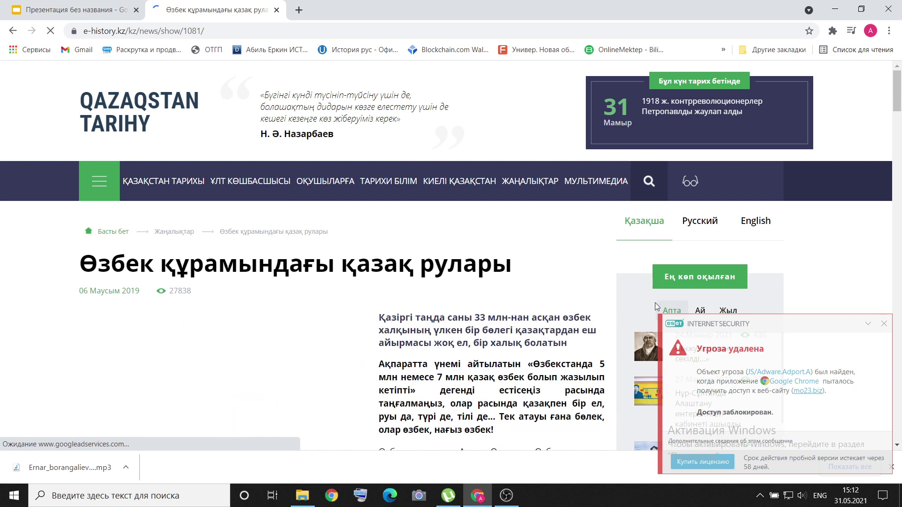
left_click(224, 30)
key("ctrl+c")
right_click(223, 29)
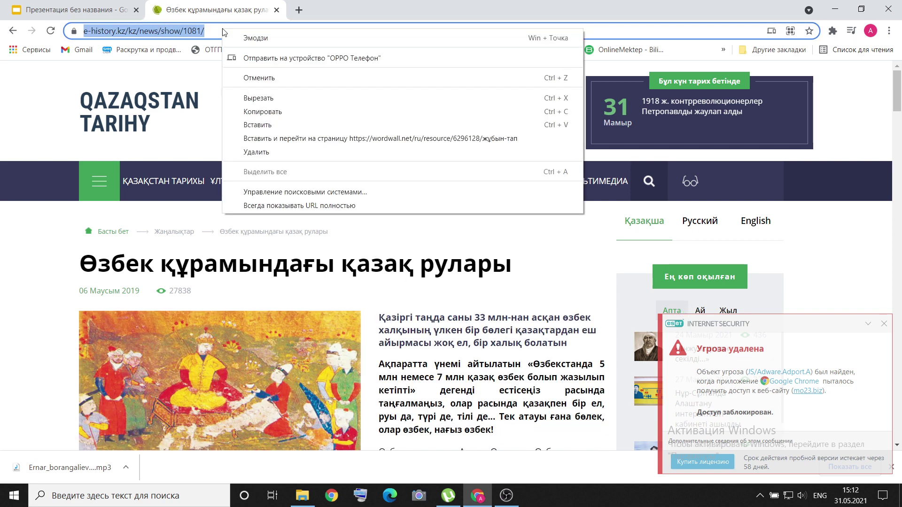
left_click(280, 111)
left_click(71, 10)
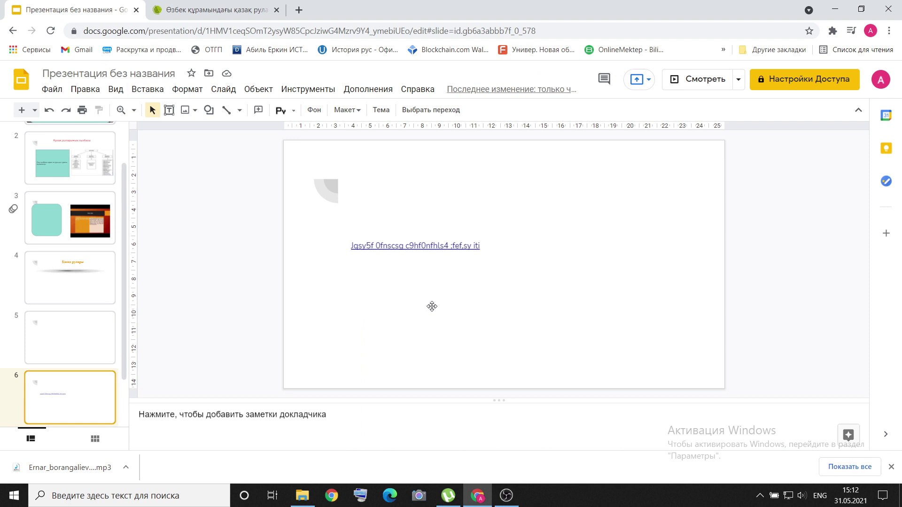
- Open link entry for the text box on slide 6
right_click(444, 335)
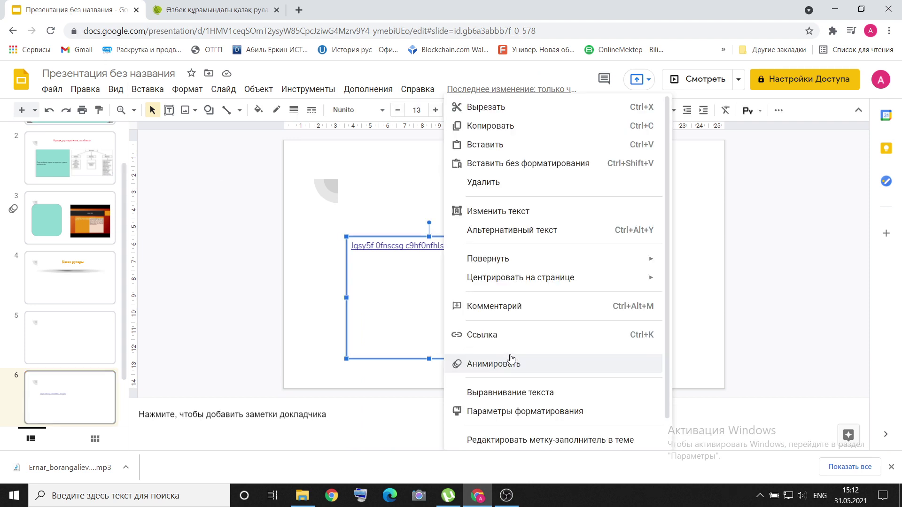
left_click(490, 346)
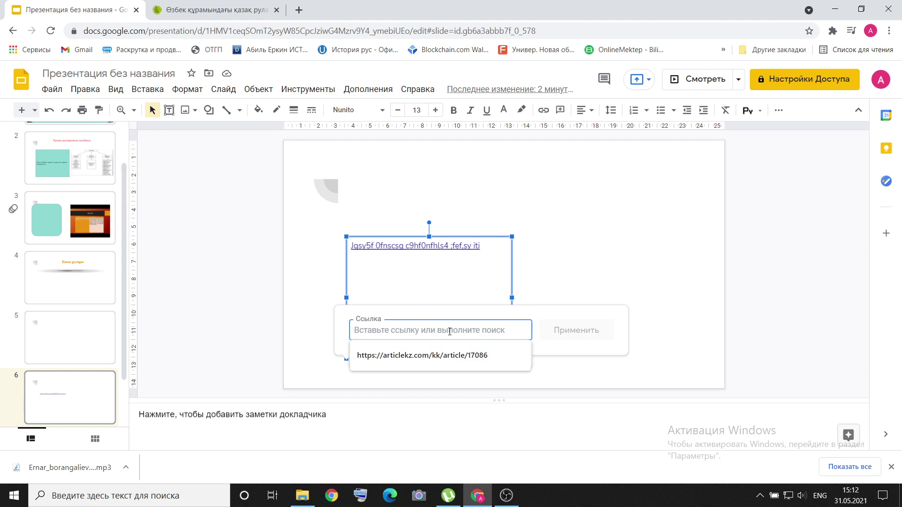
type("-p,tr [fk0s 09hfvsylf5")
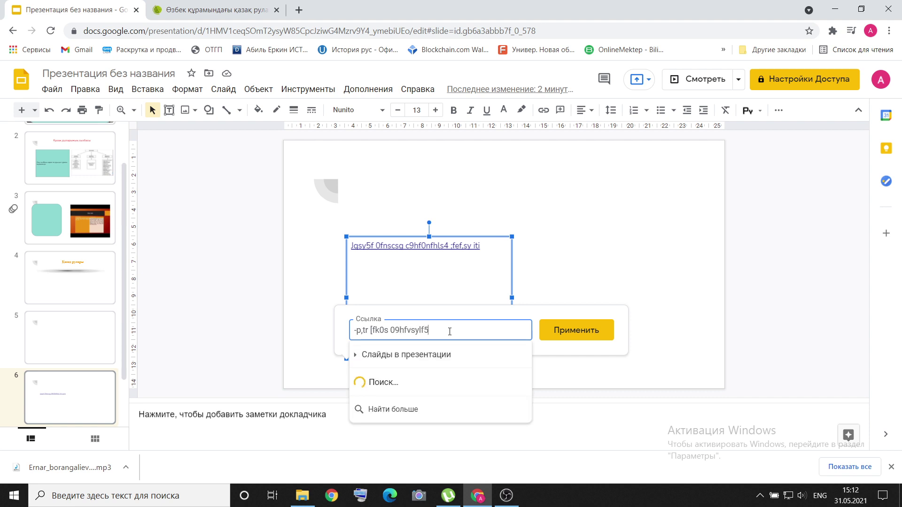
type("s 0fpf0 hekfhsvty nfyscs4splfh")
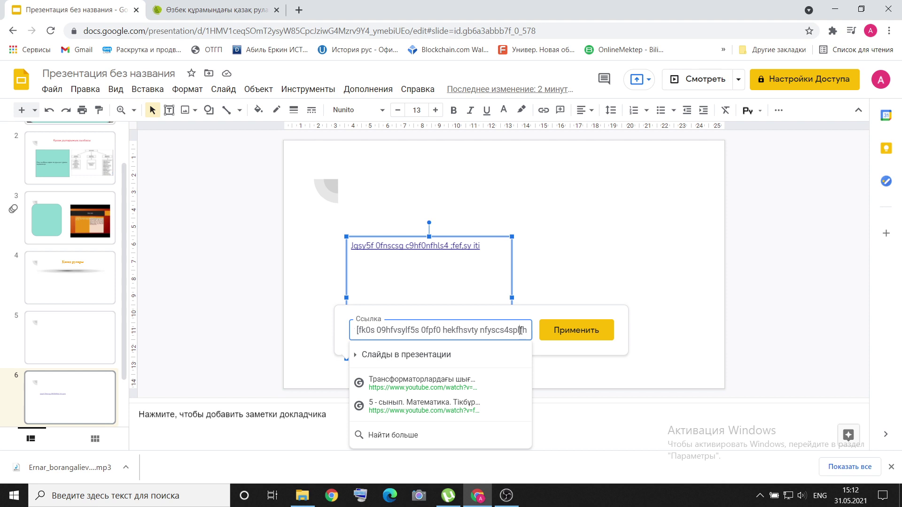
left_click_drag(526, 331, 344, 336)
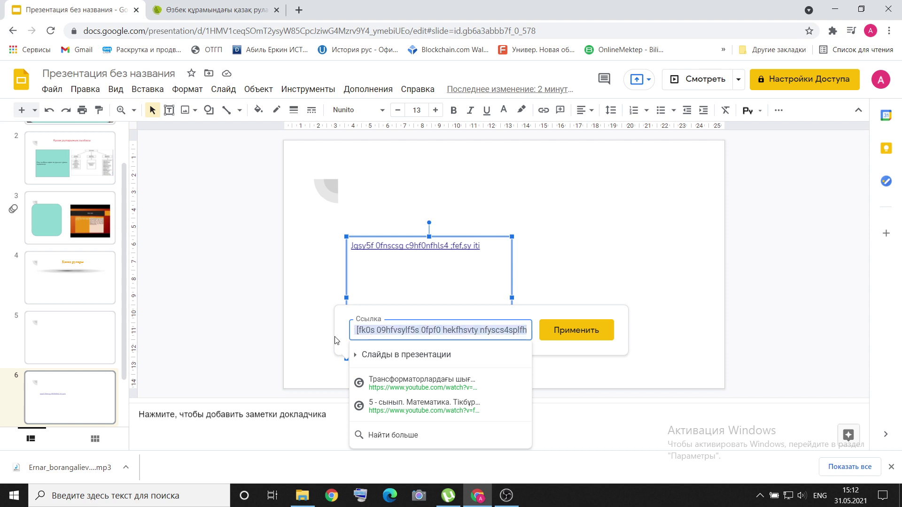
key("BackSpace")
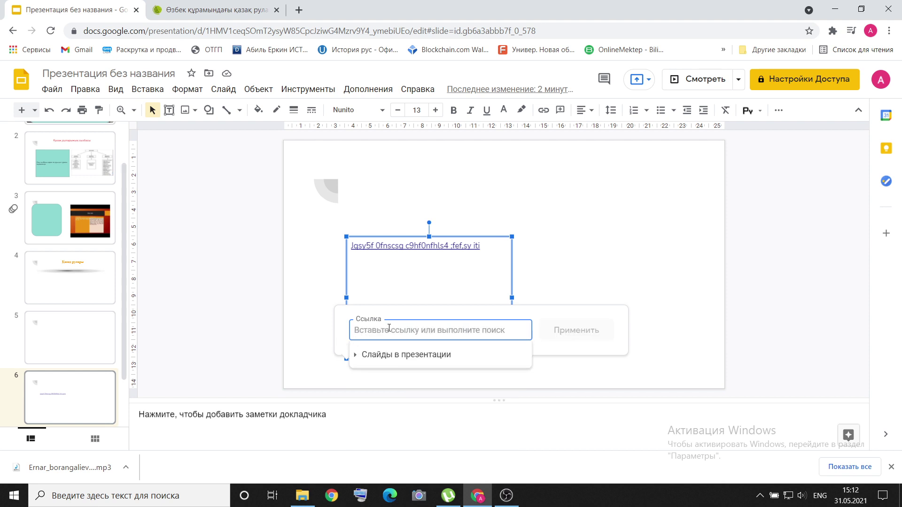
right_click(389, 328)
left_click(444, 235)
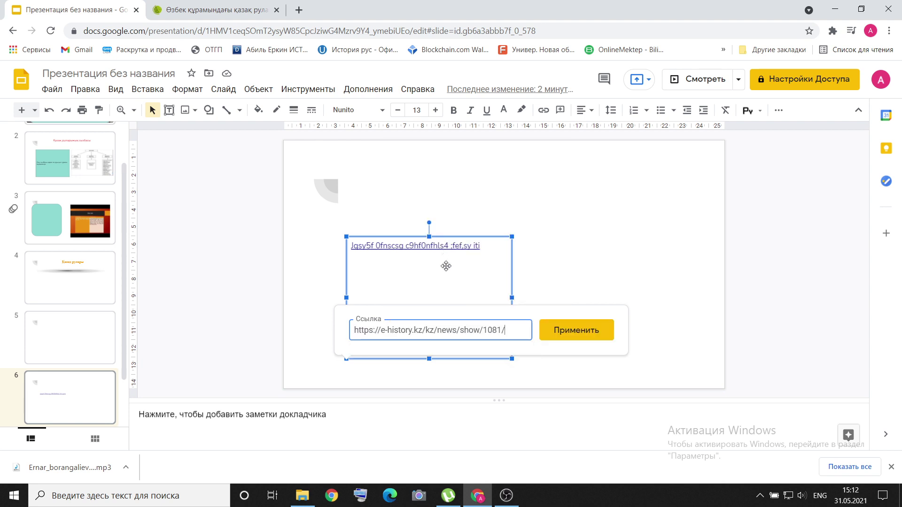
left_click(577, 330)
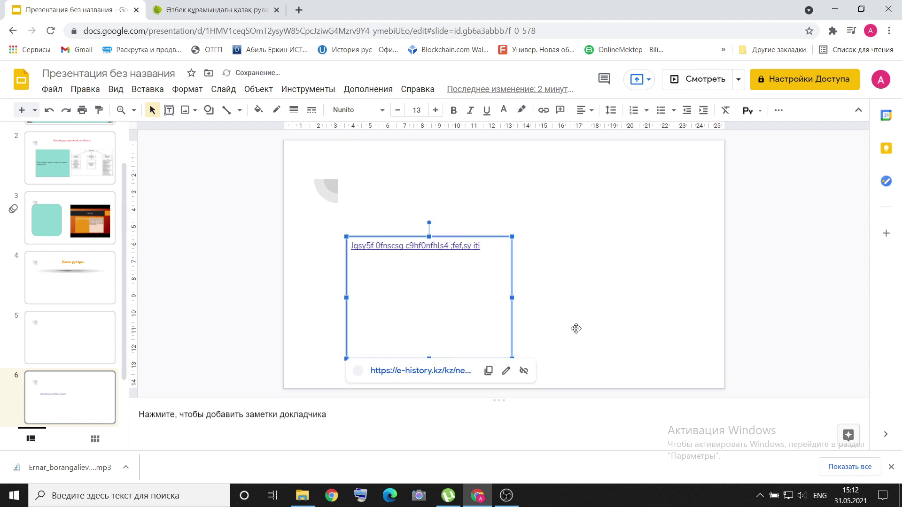
left_click(639, 341)
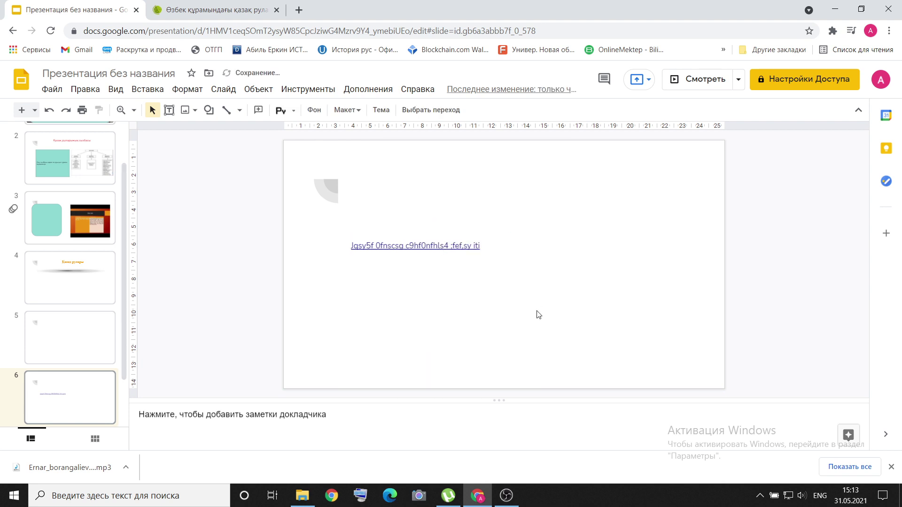
- Check where the text link on slide 6 leads, close the opened page, and inspect the link again
left_click(453, 249)
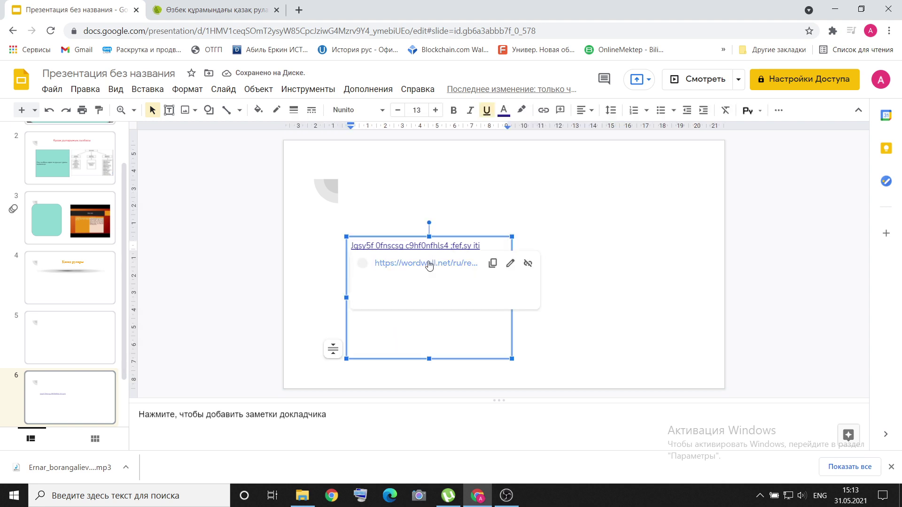
left_click(429, 264)
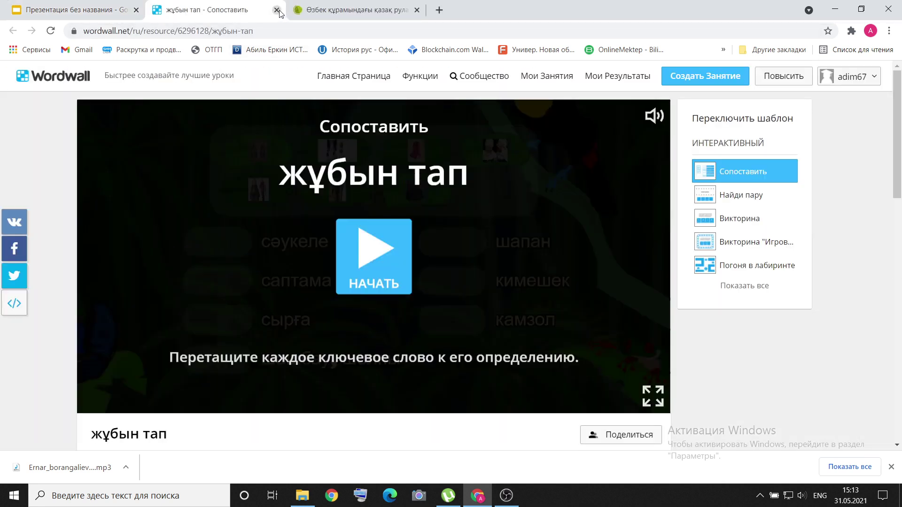
left_click(276, 10)
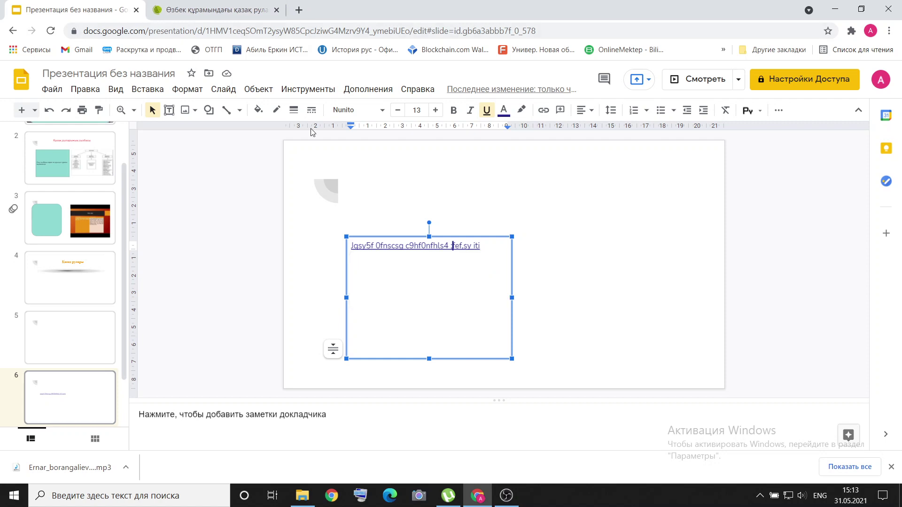
left_click(395, 249)
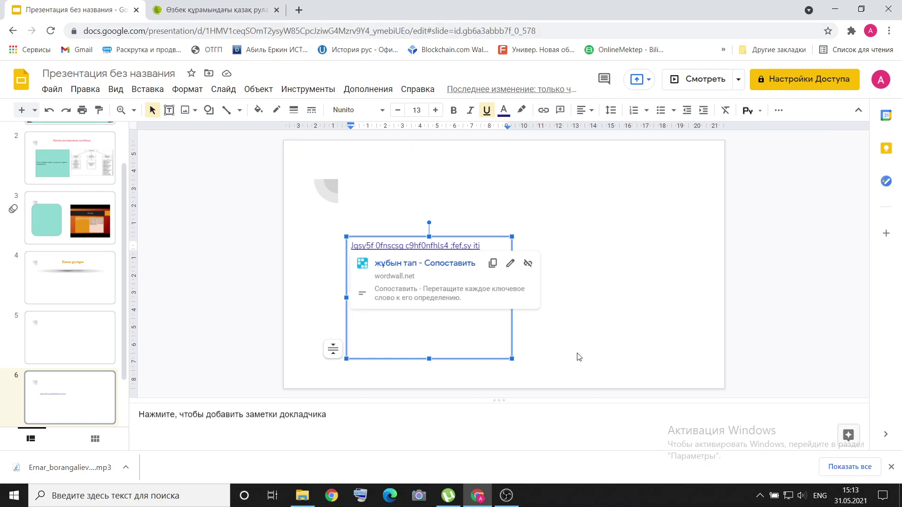
- Shorten slide 6's linked text box by raising its lower edge closer to the text line
left_click_drag(430, 363, 421, 285)
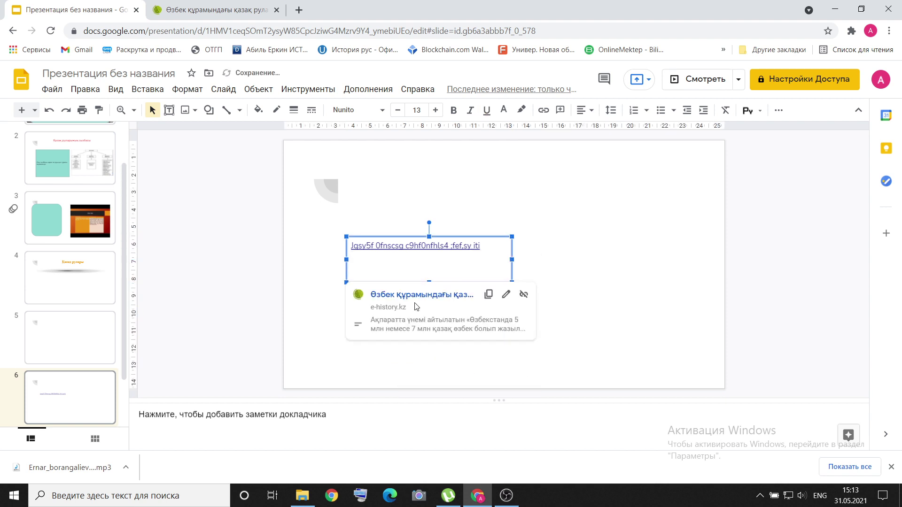
- Test the text link on slide 6, look over the opened e-history.kz article, and close both article pages
left_click(411, 296)
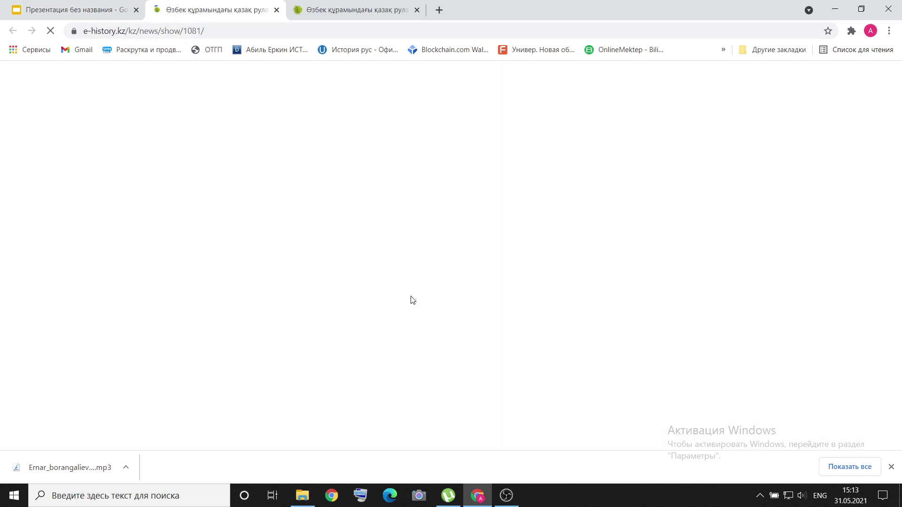
scroll(250, 258, "down", 4)
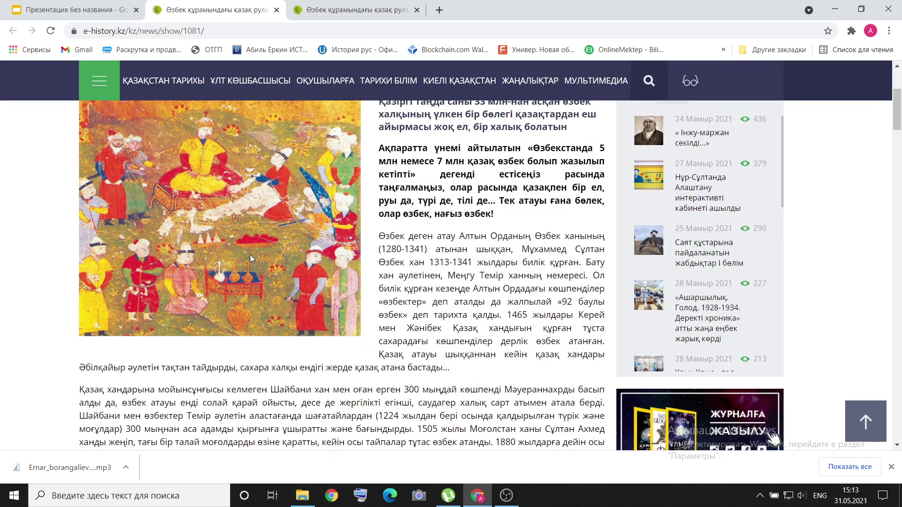
left_click(276, 10)
left_click(276, 10)
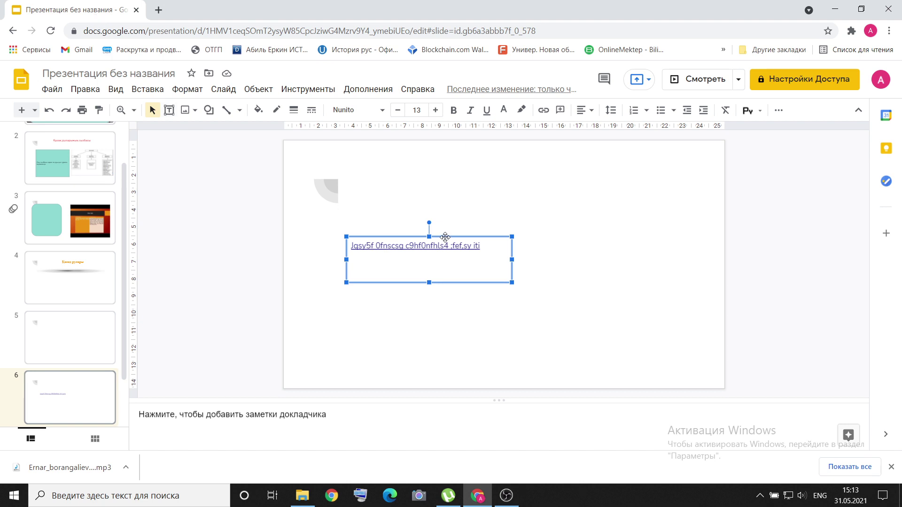
- Move the linked text box toward the upper middle of slide 6 and insert a left arrow about 3 cm wide in the slide's lower right
left_click_drag(450, 236, 486, 184)
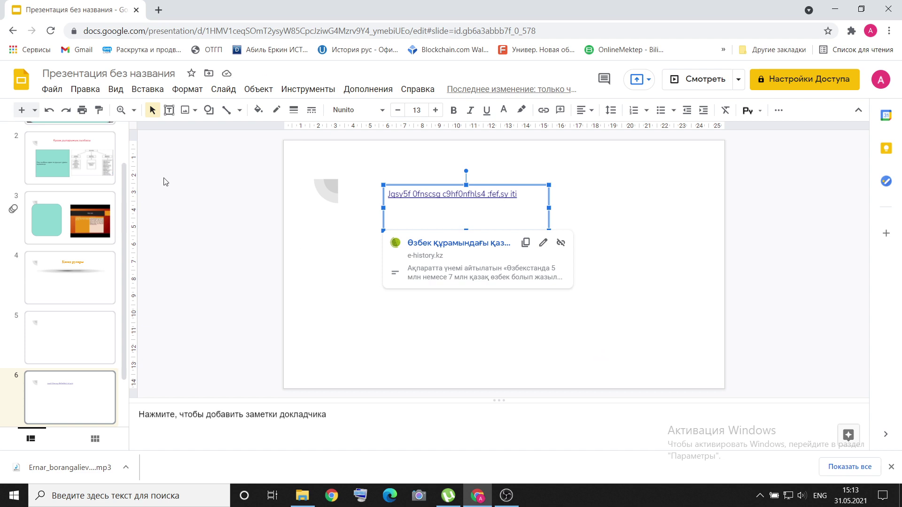
left_click(209, 111)
mouse_move(254, 154)
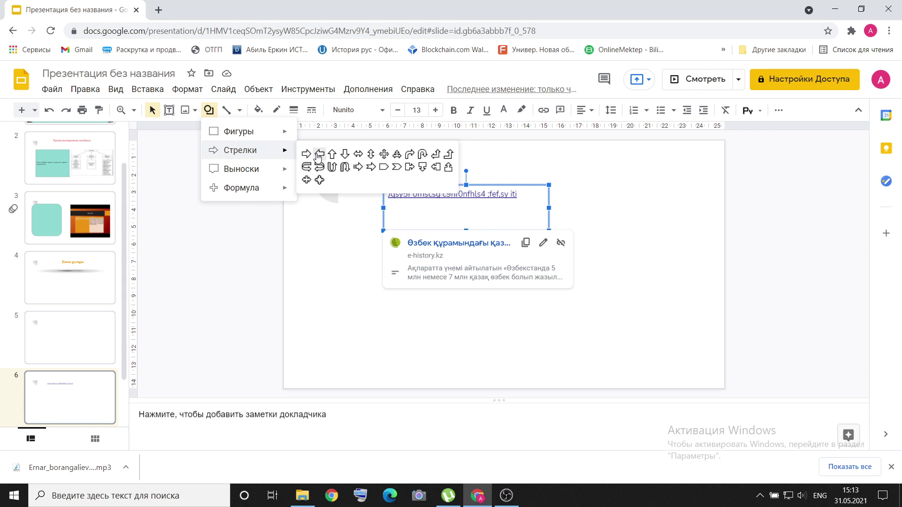
left_click(318, 156)
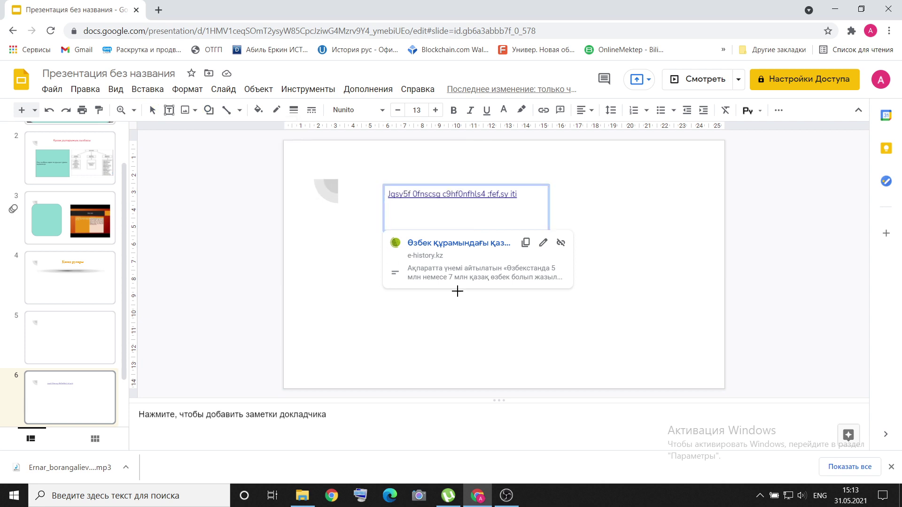
left_click(580, 327)
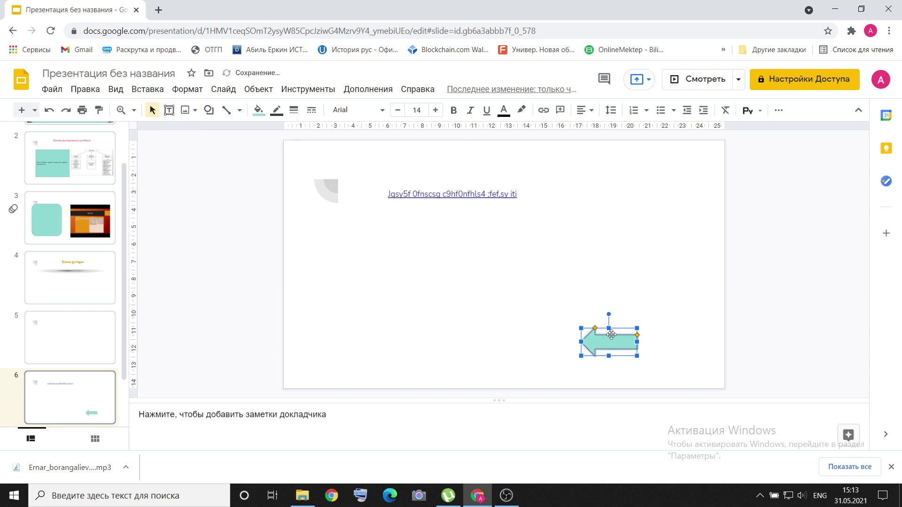